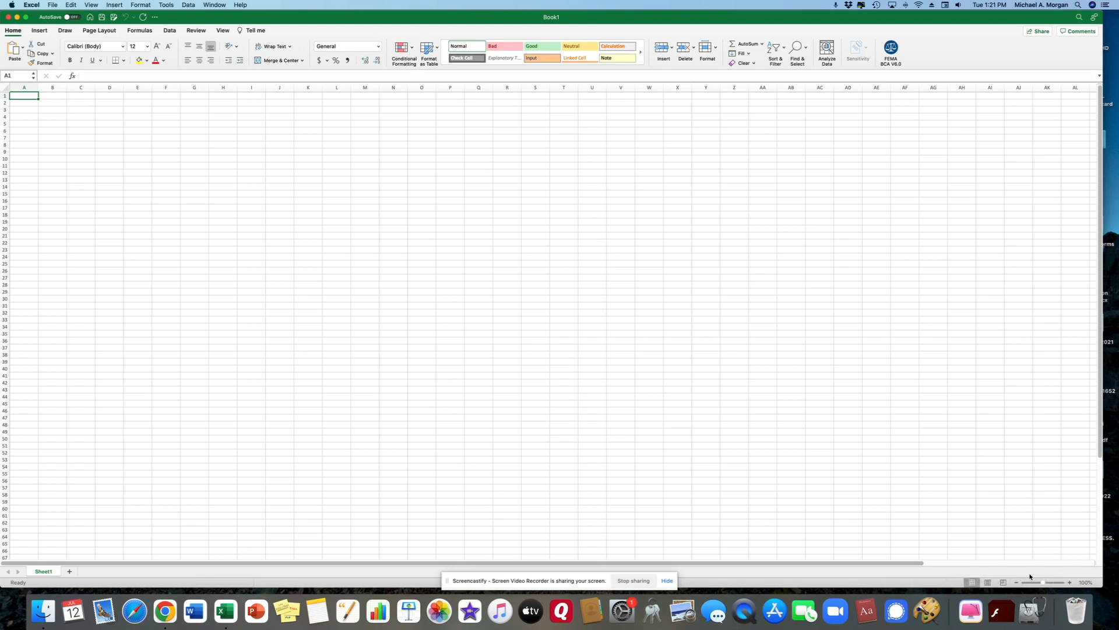
Step: Zoom in on the sheet and enter 1 through 10 down A1:A10
left_click_drag(1043, 583, 1050, 584)
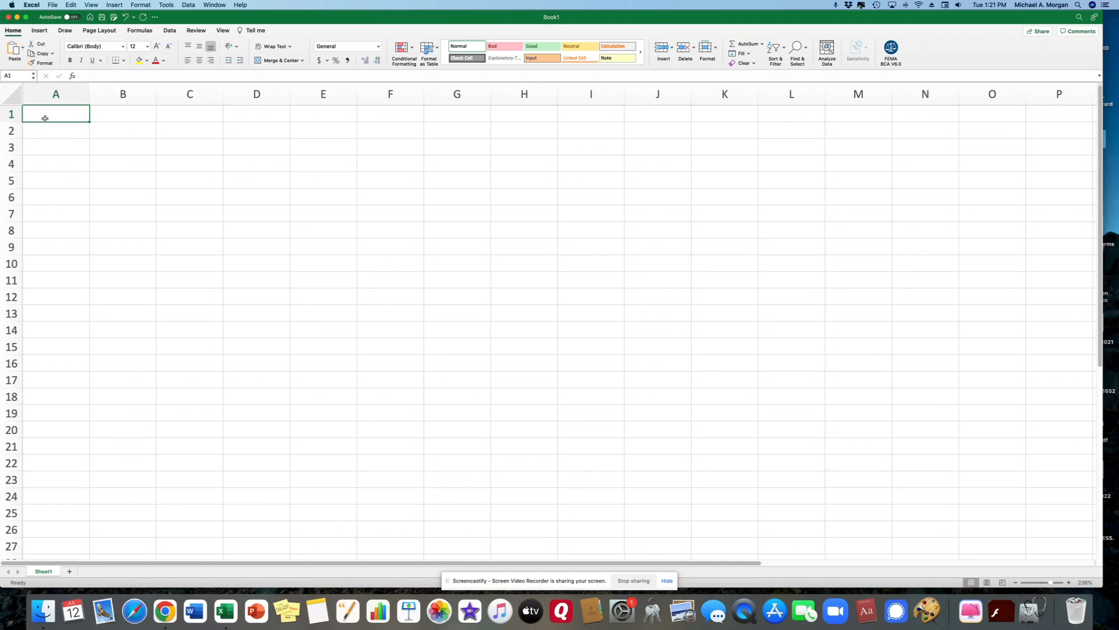
type("1")
key("Return")
type("2")
key("Return")
type("3")
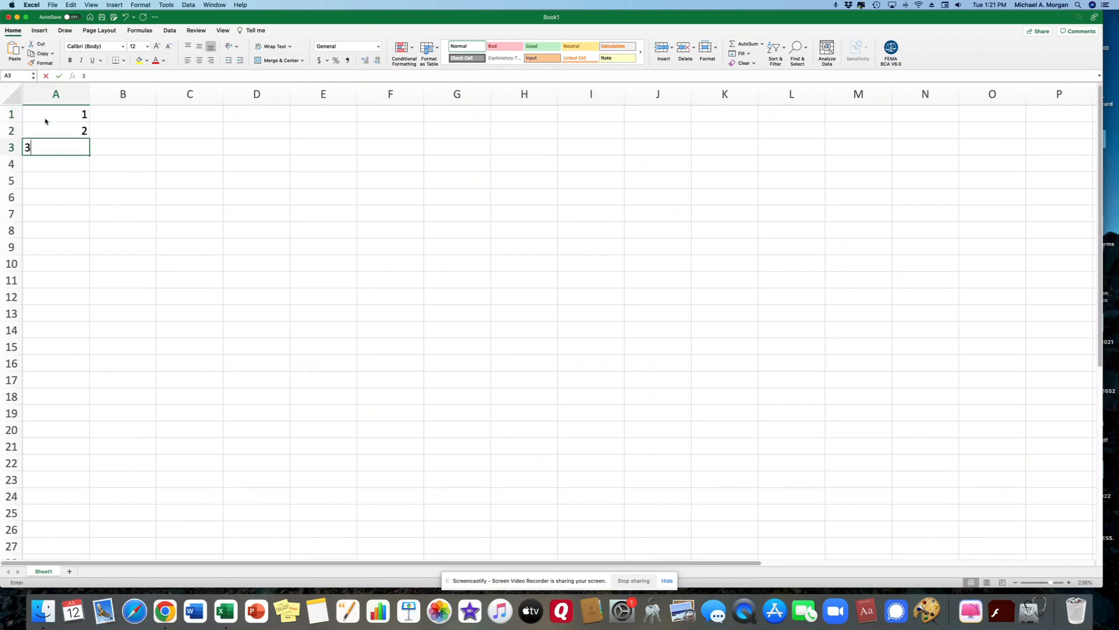
key("Return")
type("4")
key("Return")
type("5")
key("Return")
type("6")
key("Return")
type("7")
key("Return")
type("8")
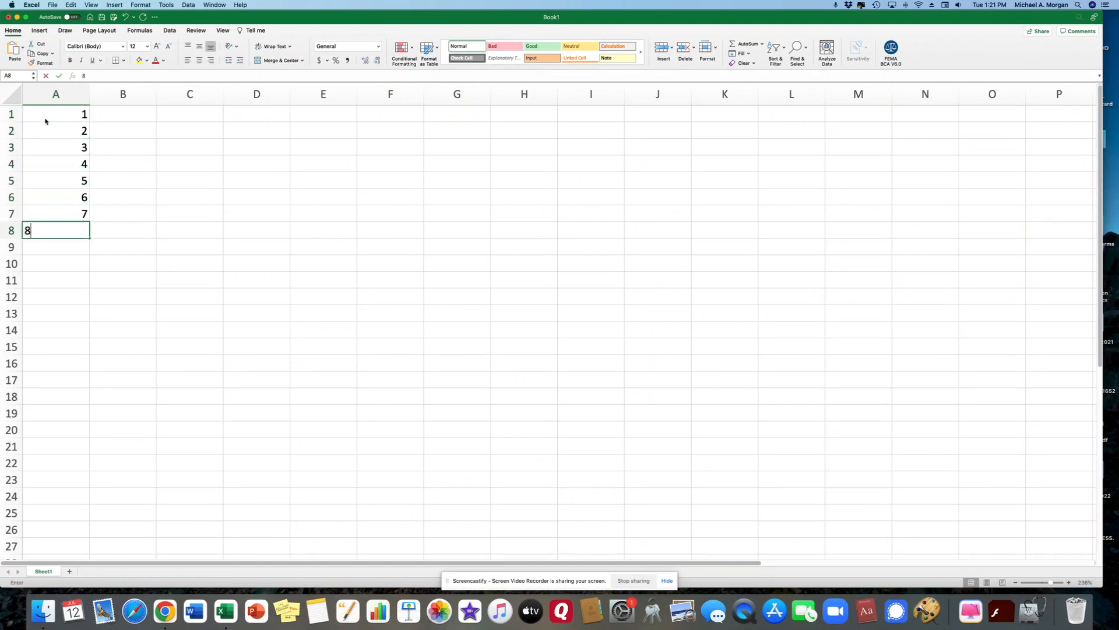
type(" 9")
key("Return")
type("10")
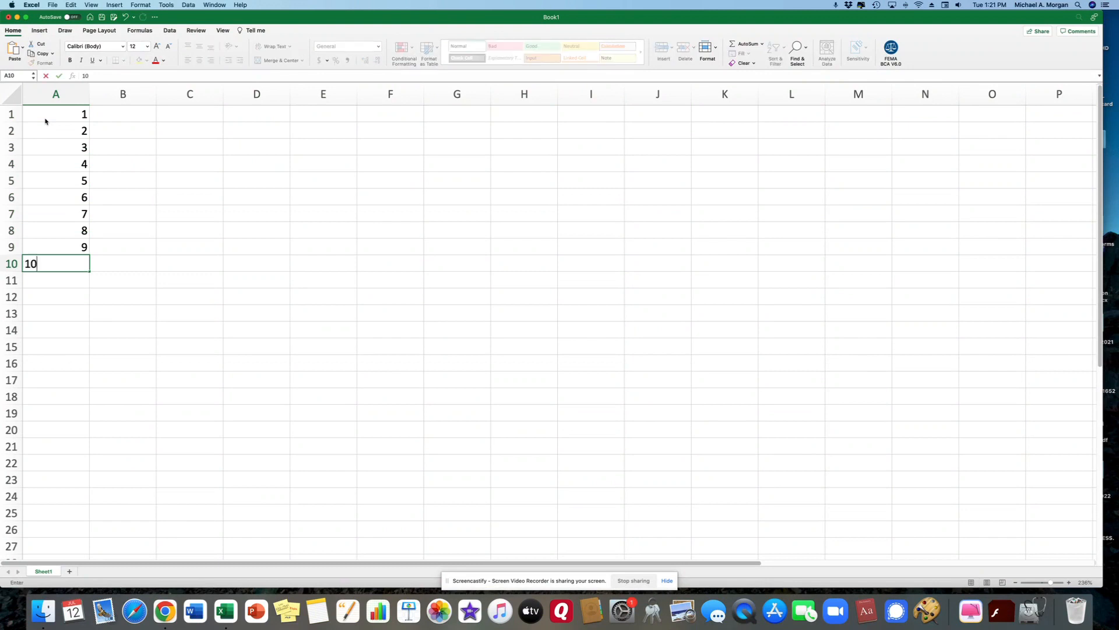
Step: Enter the doubled values 2, 4, 6 … 20 down B1:B10
left_click(151, 112)
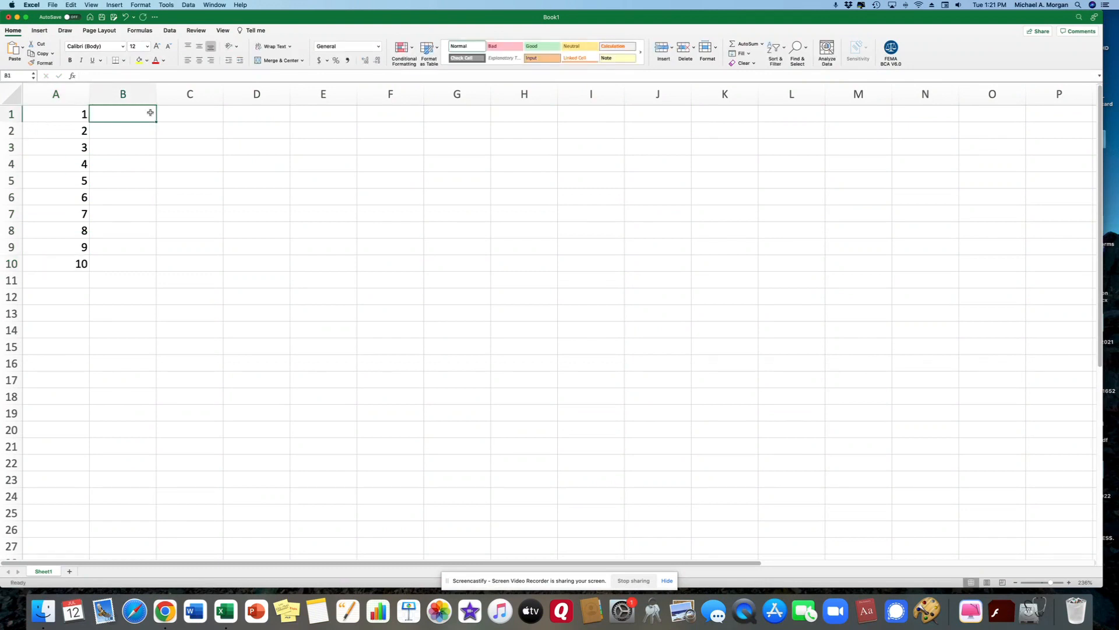
type("2")
key("Return")
type("4")
key("Return")
type("6")
key("Return")
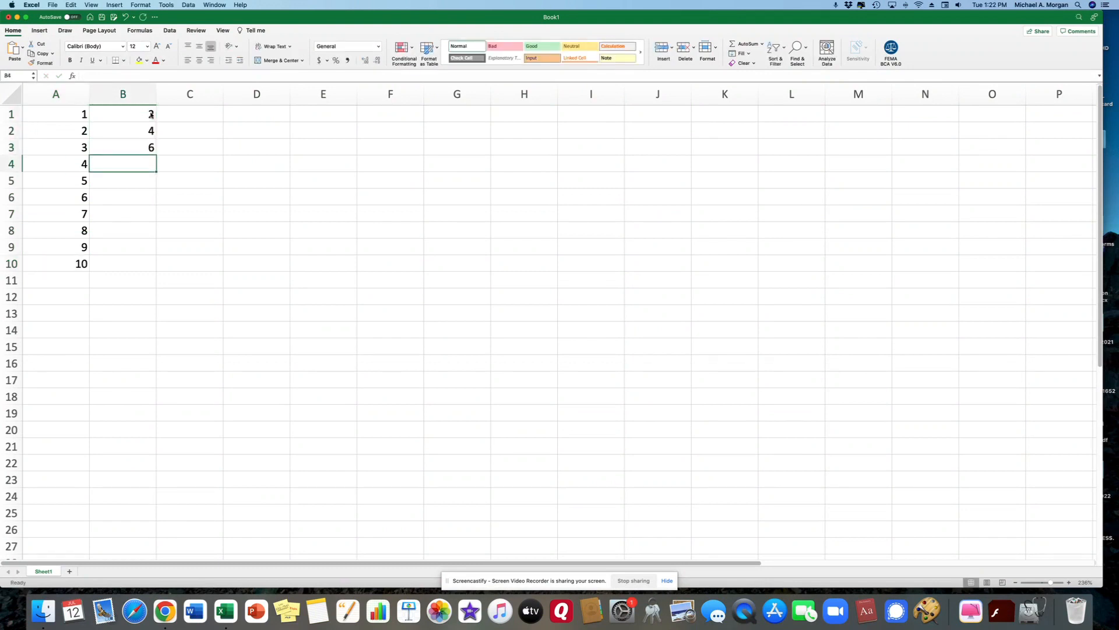
type("8")
key("Return")
type("10")
key("Return")
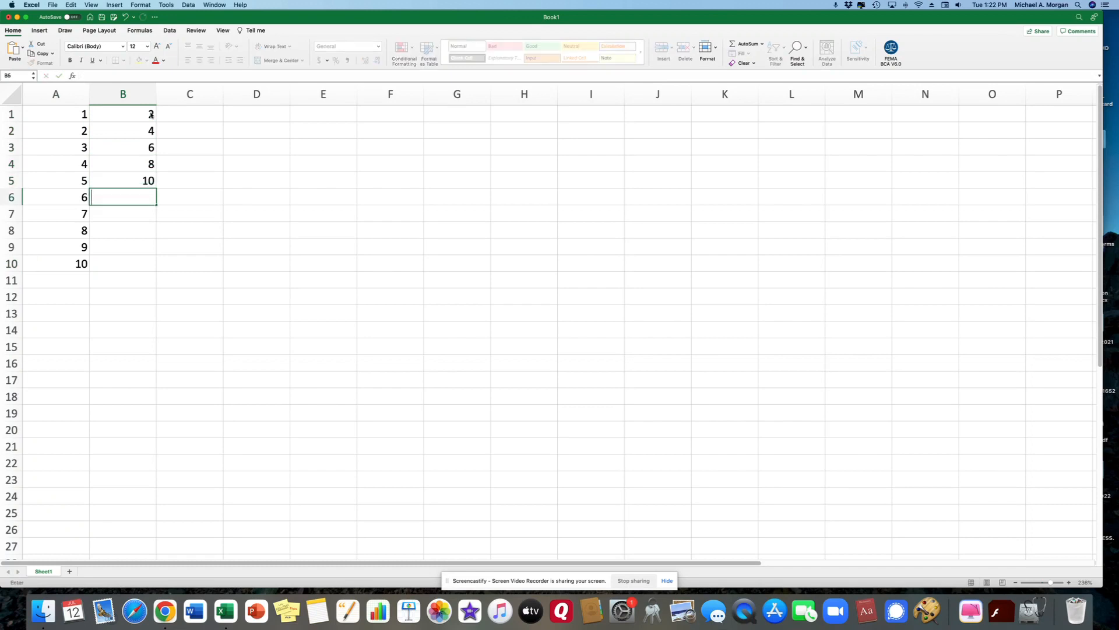
type("12")
key("Return")
type("14")
key("Return")
type("16")
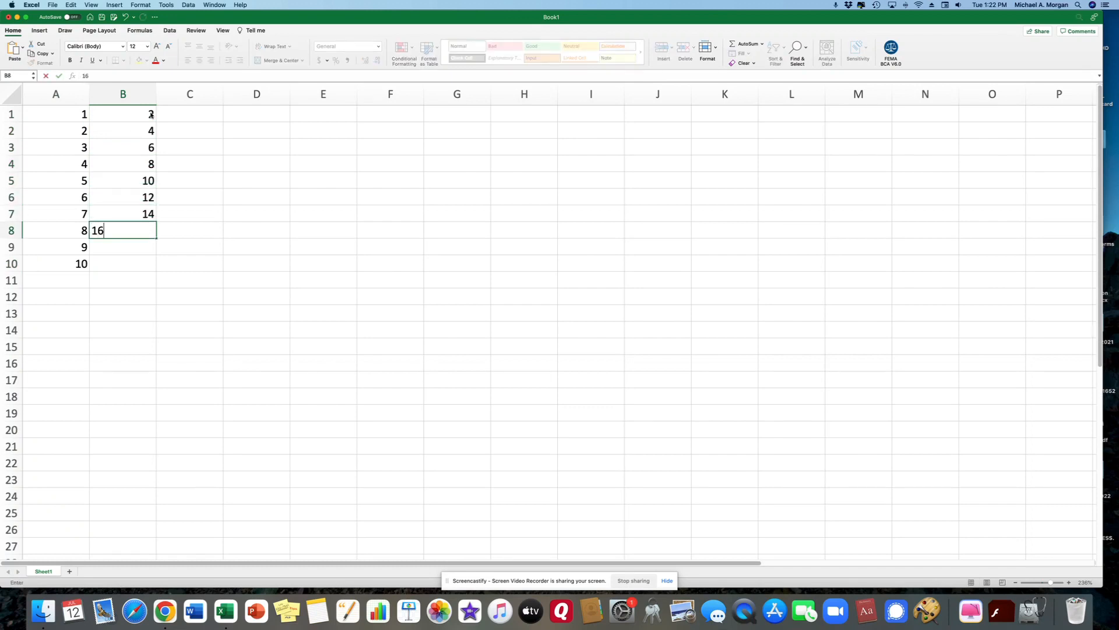
key("Return")
type("18")
key("Return")
type("20")
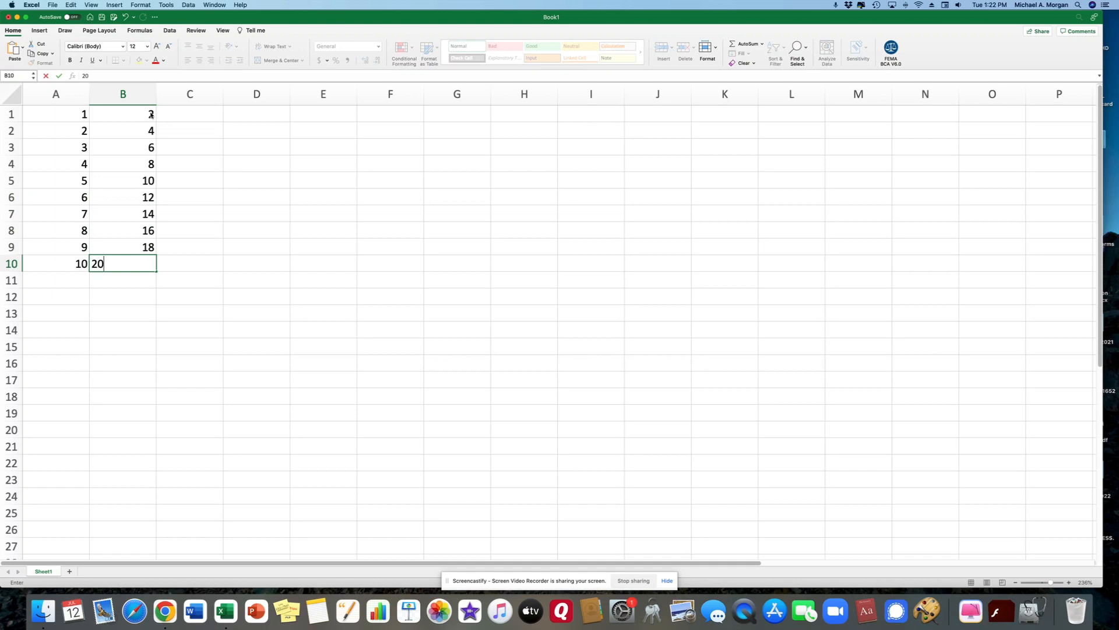
key("Return")
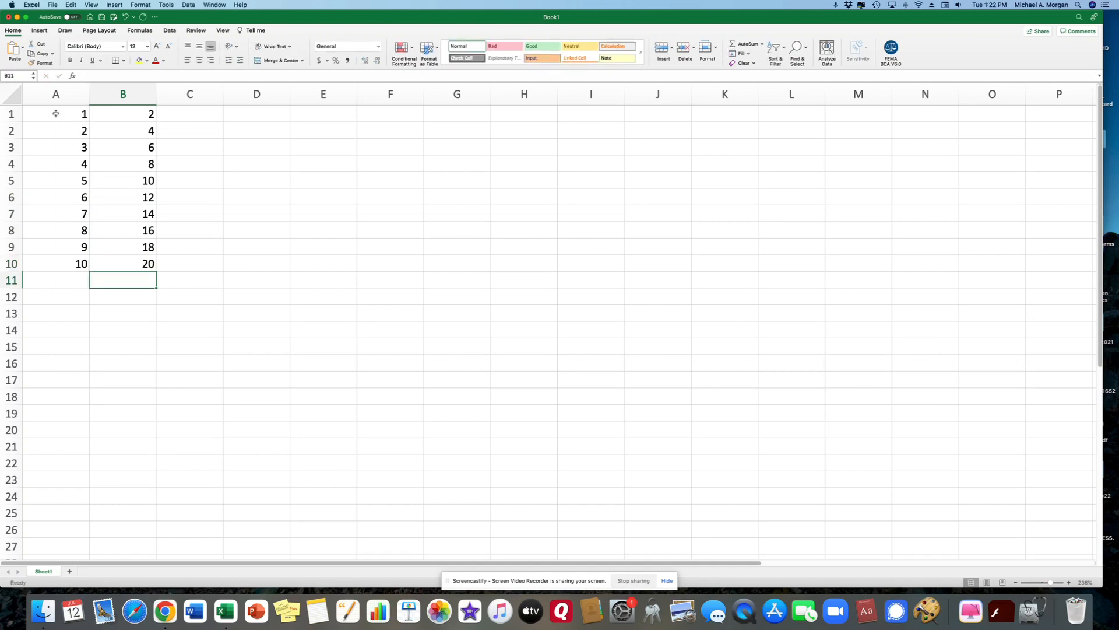
Step: Insert an XY scatter chart of the A1:B10 data from the Insert menu
left_click_drag(56, 113, 117, 260)
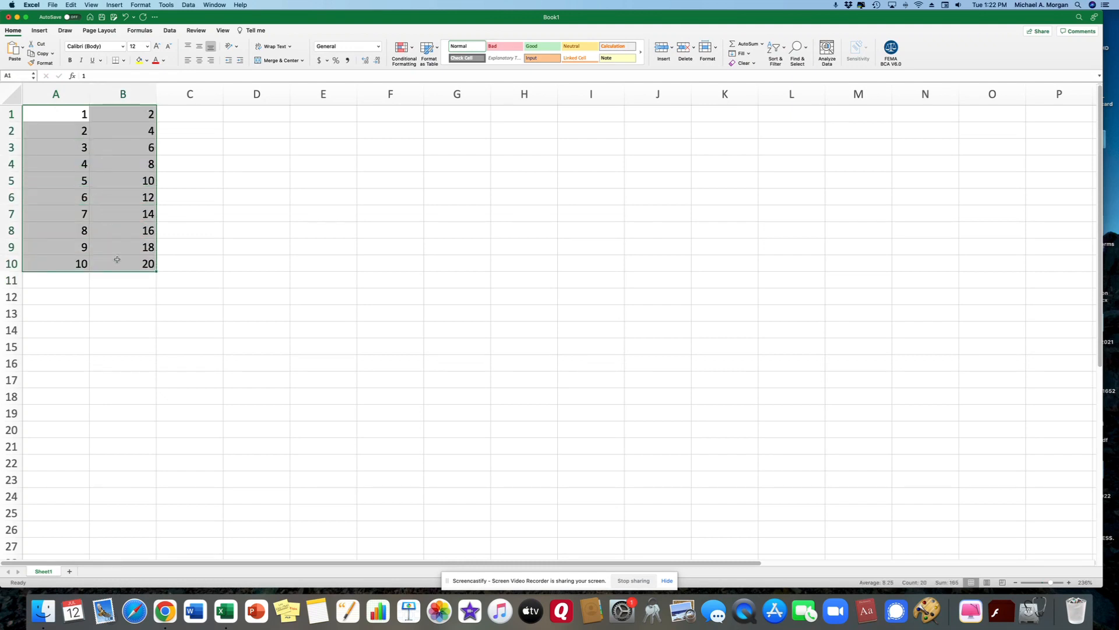
left_click(115, 5)
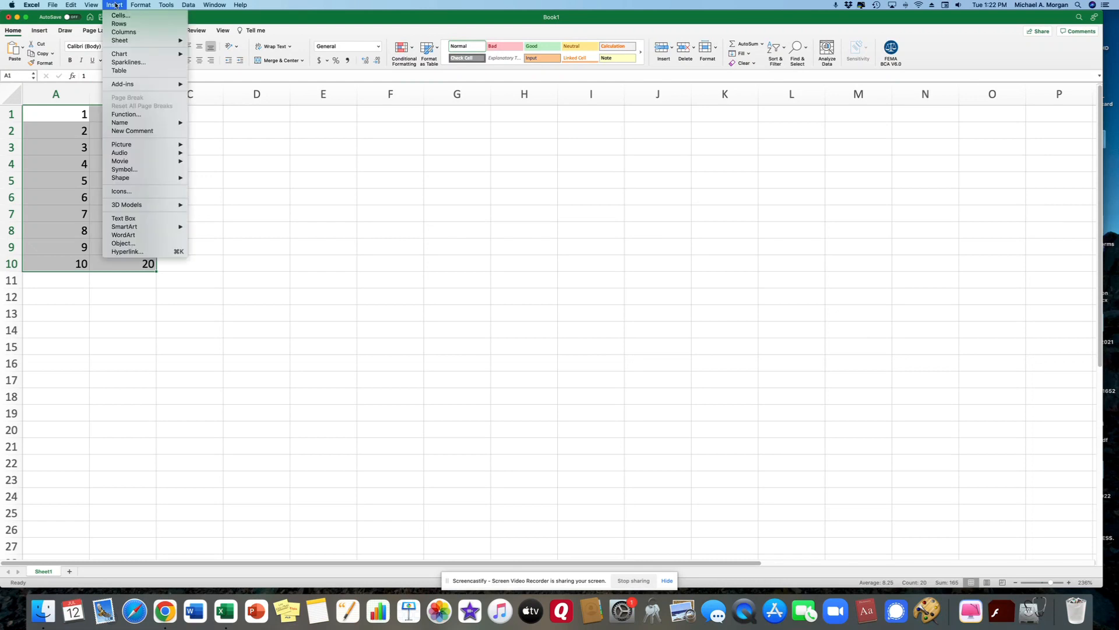
mouse_move(142, 58)
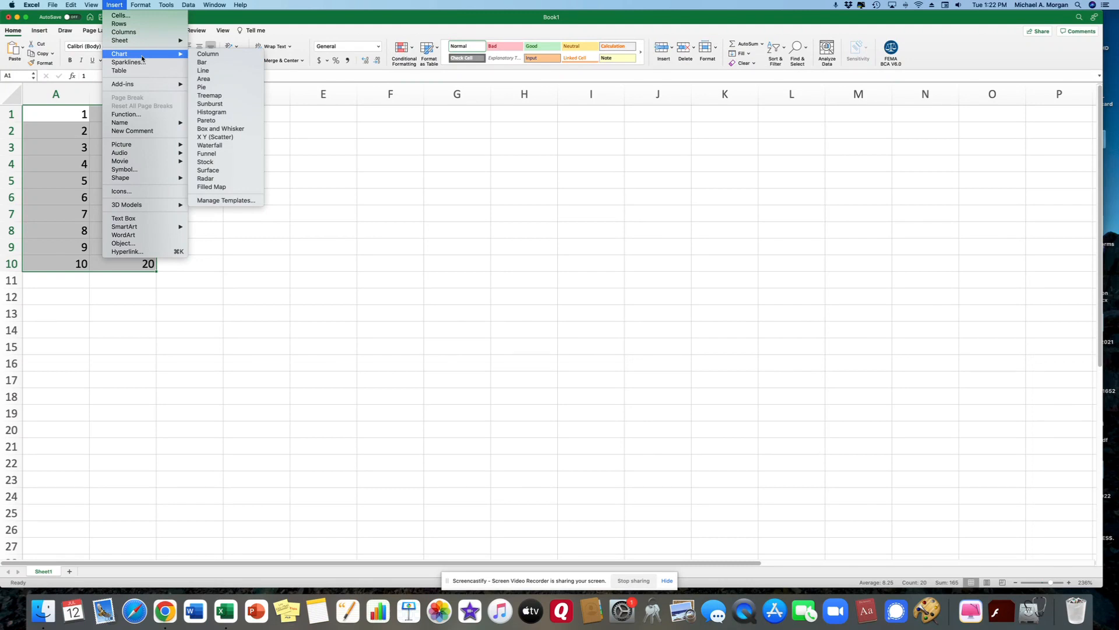
left_click(221, 137)
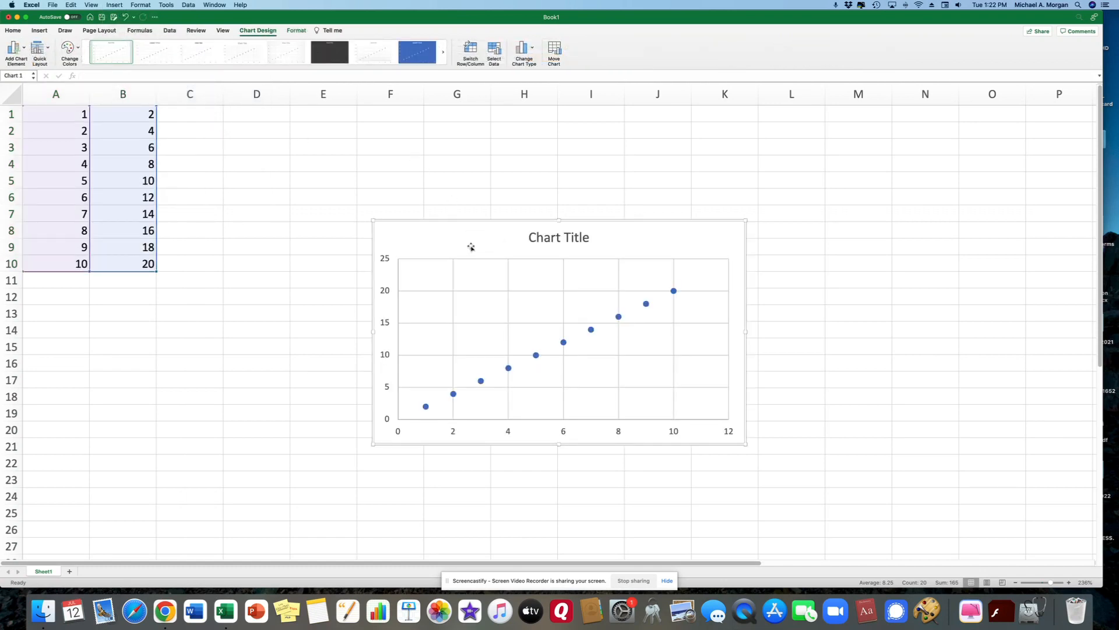
Step: Move the scatter chart onto a new chart sheet called Chart1
scroll(522, 132, "down", 1)
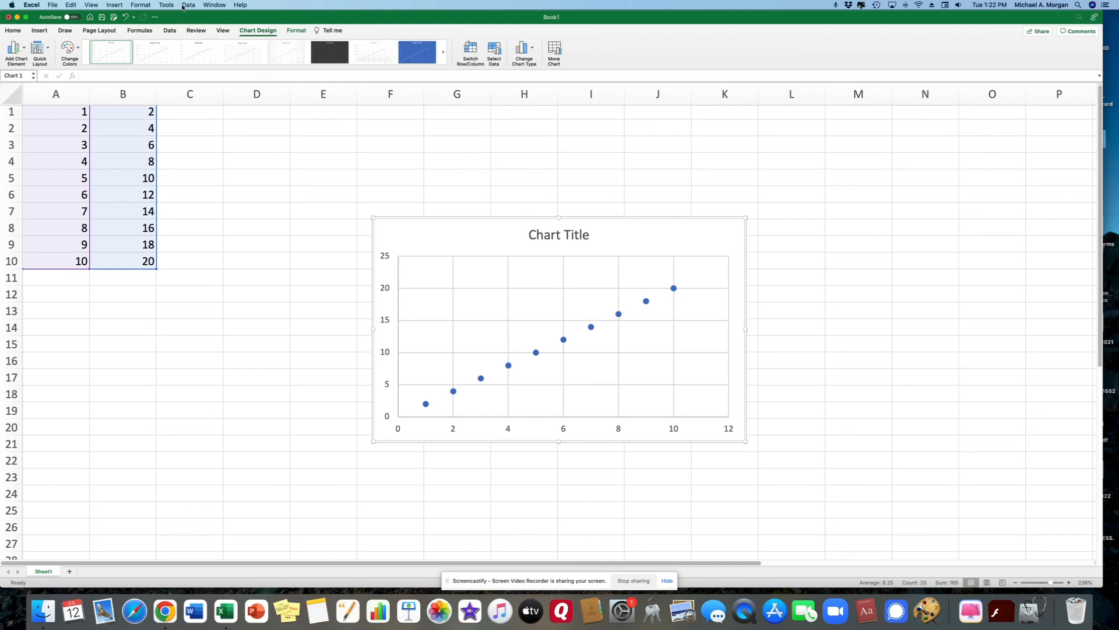
left_click(555, 50)
left_click(498, 170)
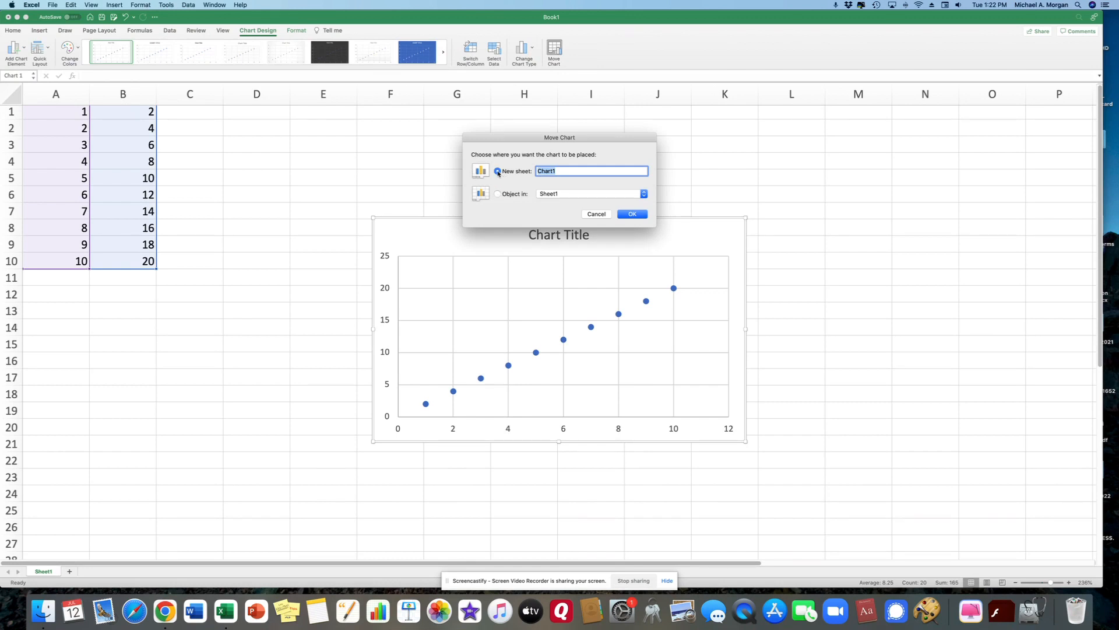
left_click(639, 215)
left_click(639, 214)
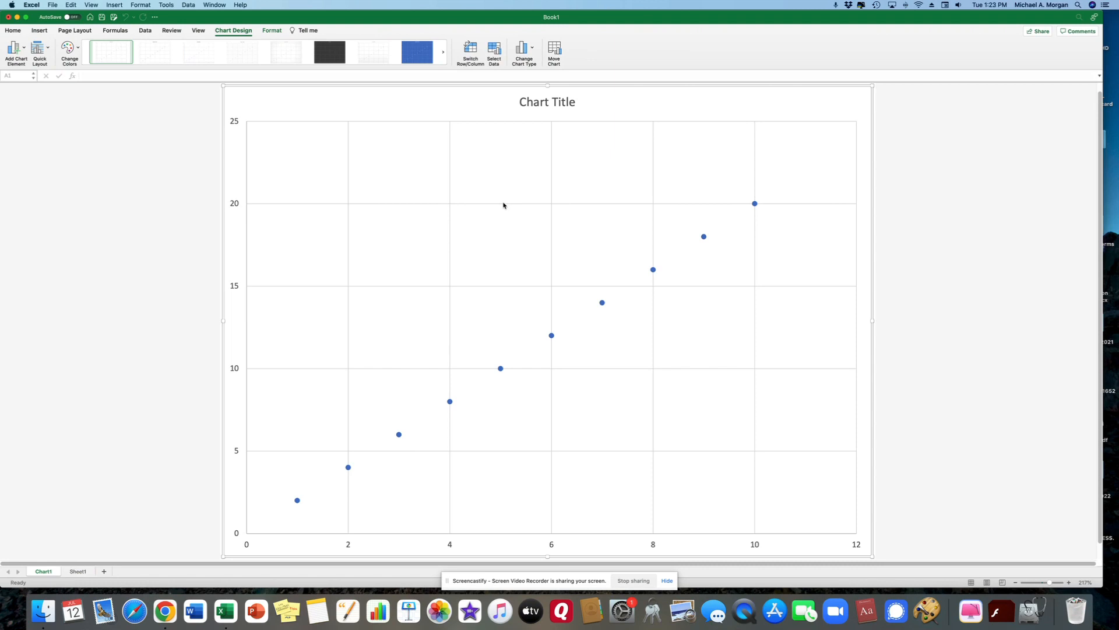
Step: Apply Quick Layout 1 for axis title placeholders and delete the Series1 legend
left_click(49, 48)
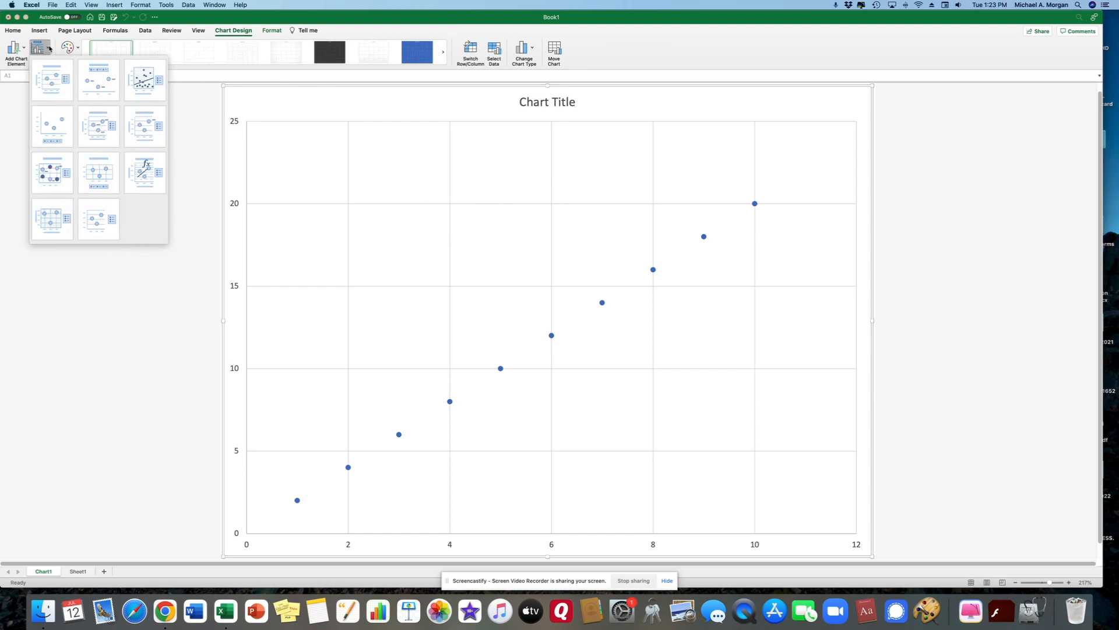
left_click(50, 80)
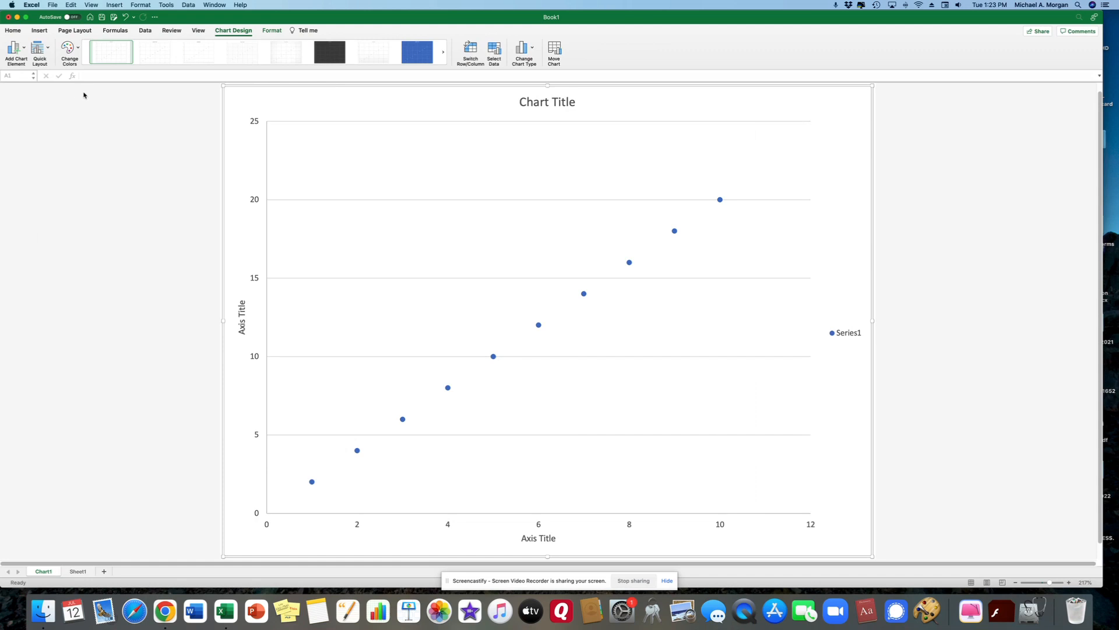
left_click(851, 339)
key("Delete")
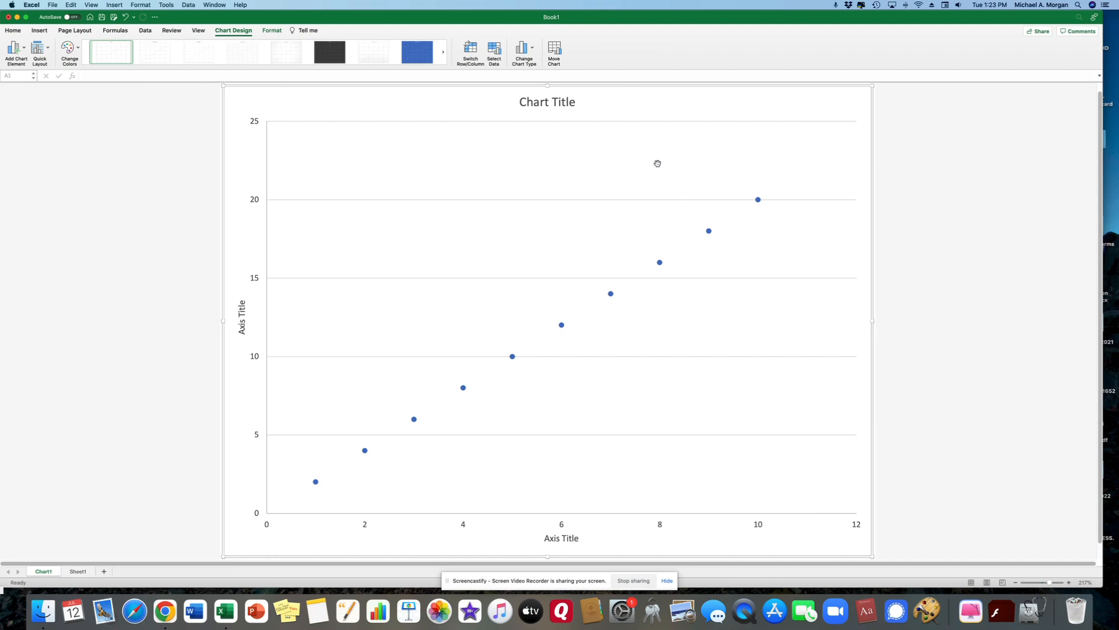
Step: Retitle the chart 'Mass vs Volume' with a second line giving the student's name and 'Period 1'
left_click(574, 102)
key("BackSpace")
key("BackSpace")
key("BackSpace")
key("BackSpace")
key("BackSpace")
key("BackSpace")
key("BackSpace")
key("BackSpace")
key("BackSpace")
key("BackSpace")
key("BackSpace")
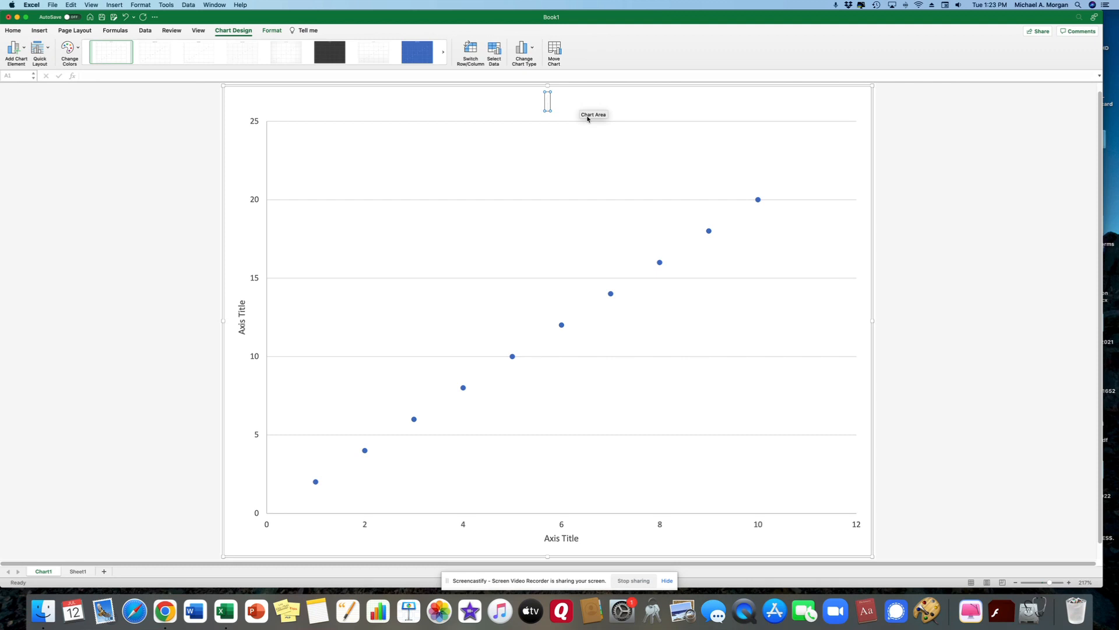
type("ss vs Volume")
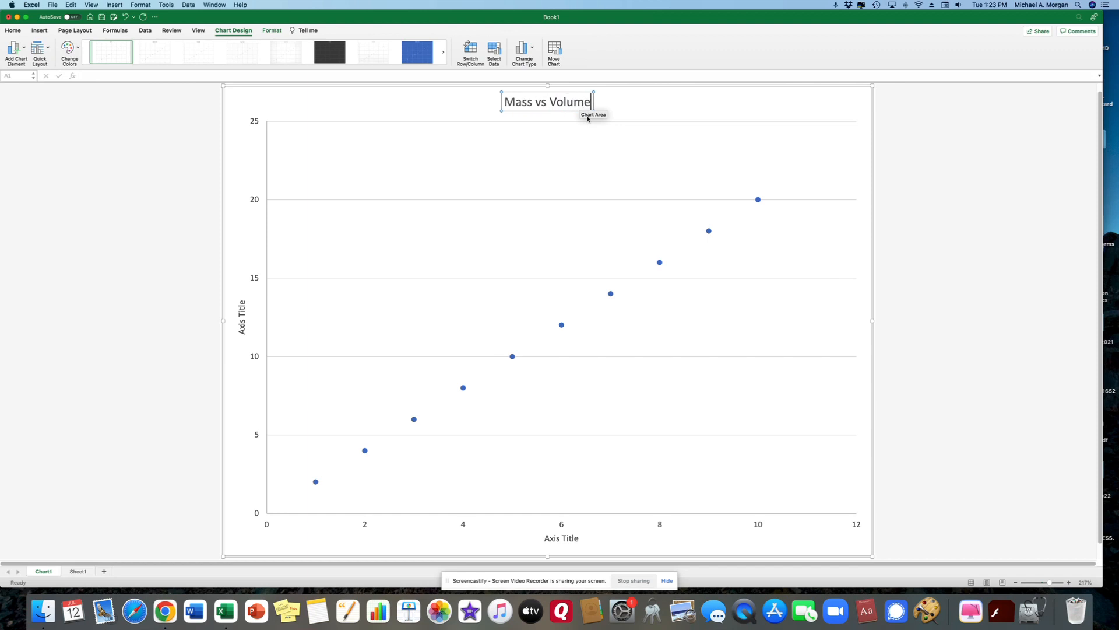
key("Return")
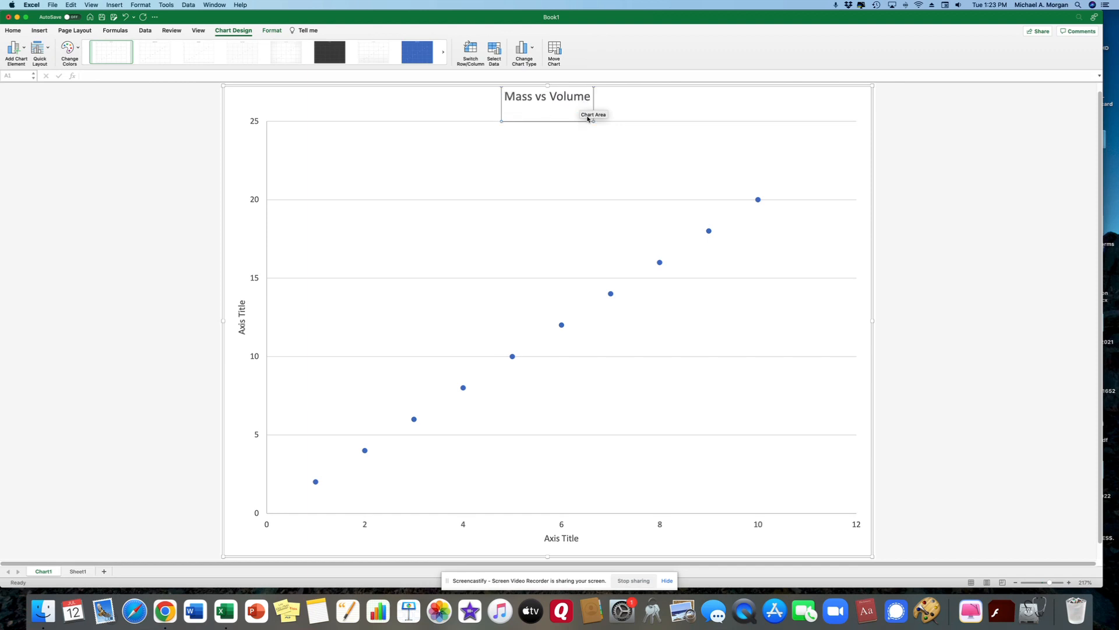
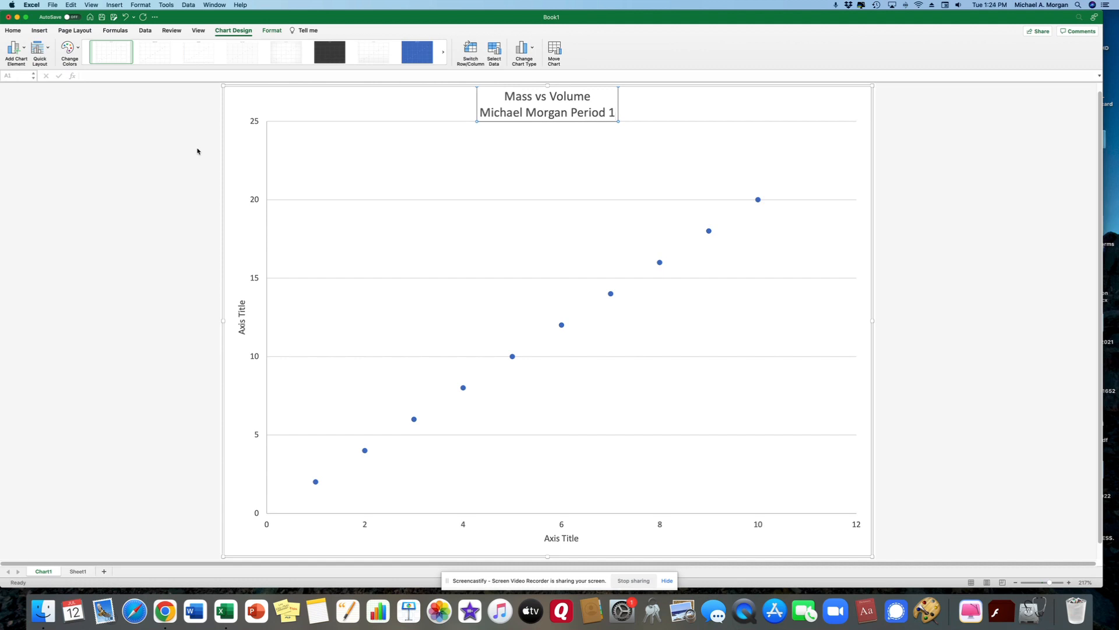
left_click(239, 320)
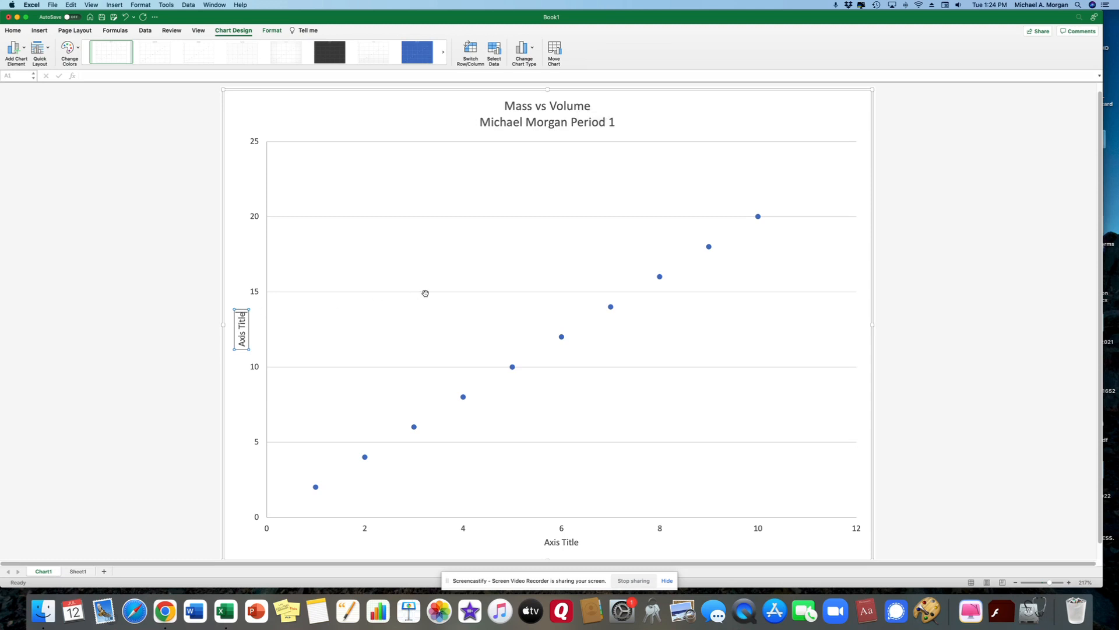
Step: Replace the vertical axis placeholder title with 'Mass (g)'
key("BackSpace")
key("BackSpace")
key("BackSpace")
key("BackSpace")
key("BackSpace")
key("BackSpace")
key("BackSpace")
key("BackSpace")
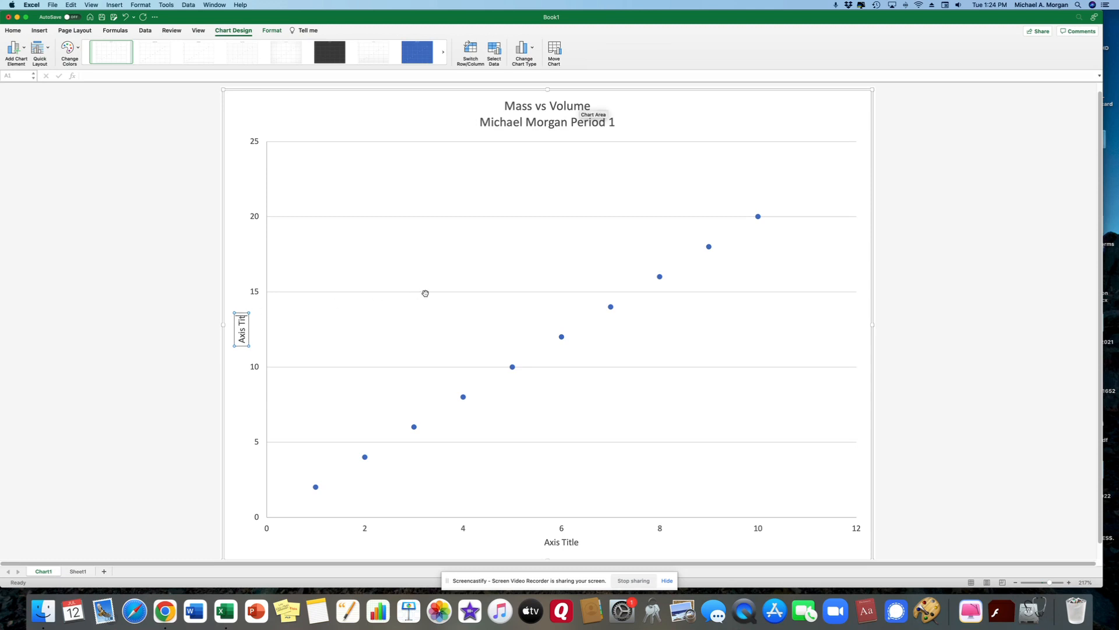
key("BackSpace")
key("BackSpace")
type("Mass (g)")
Step: Change the horizontal axis placeholder title to 'Volume (mL)'
left_click(571, 548)
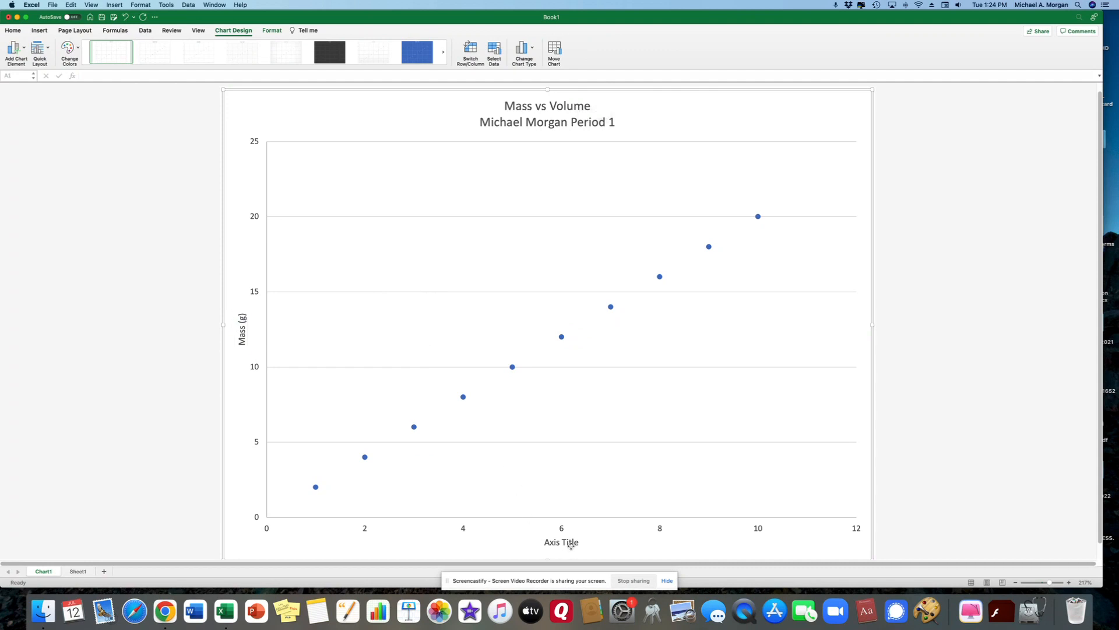
left_click(572, 543)
key("BackSpace")
key("BackSpace")
key("BackSpace")
key("BackSpace")
key("BackSpace")
key("BackSpace")
key("BackSpace")
key("BackSpace")
key("BackSpace")
key("BackSpace")
type("Volume (mL)")
Step: Toggle the primary vertical axis off and back on, then bring up the Gridlines choices
left_click(26, 53)
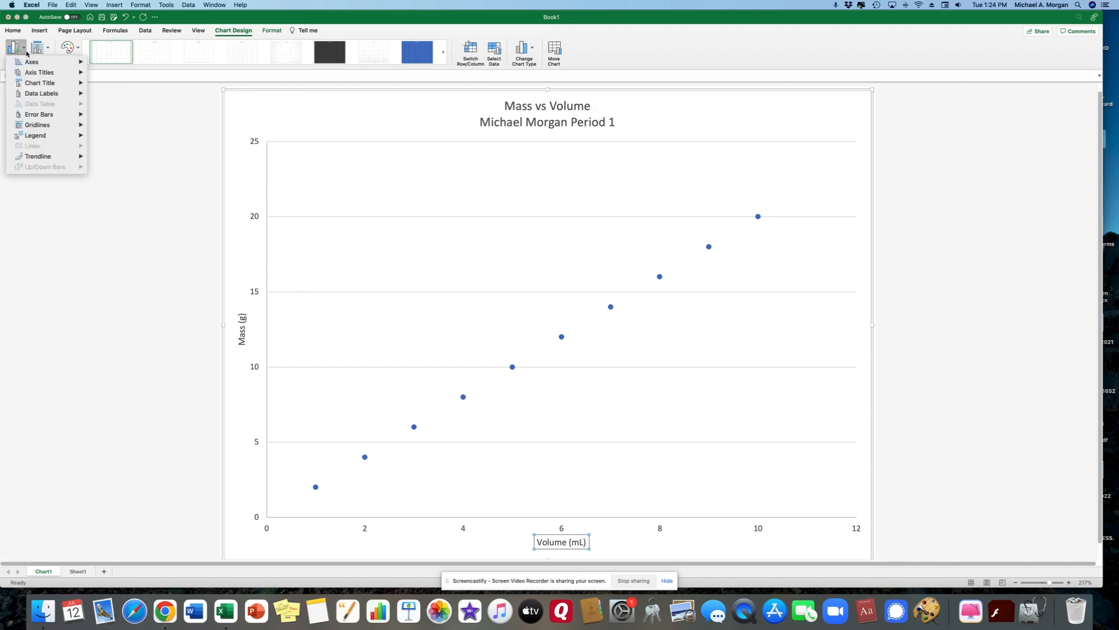
mouse_move(20, 61)
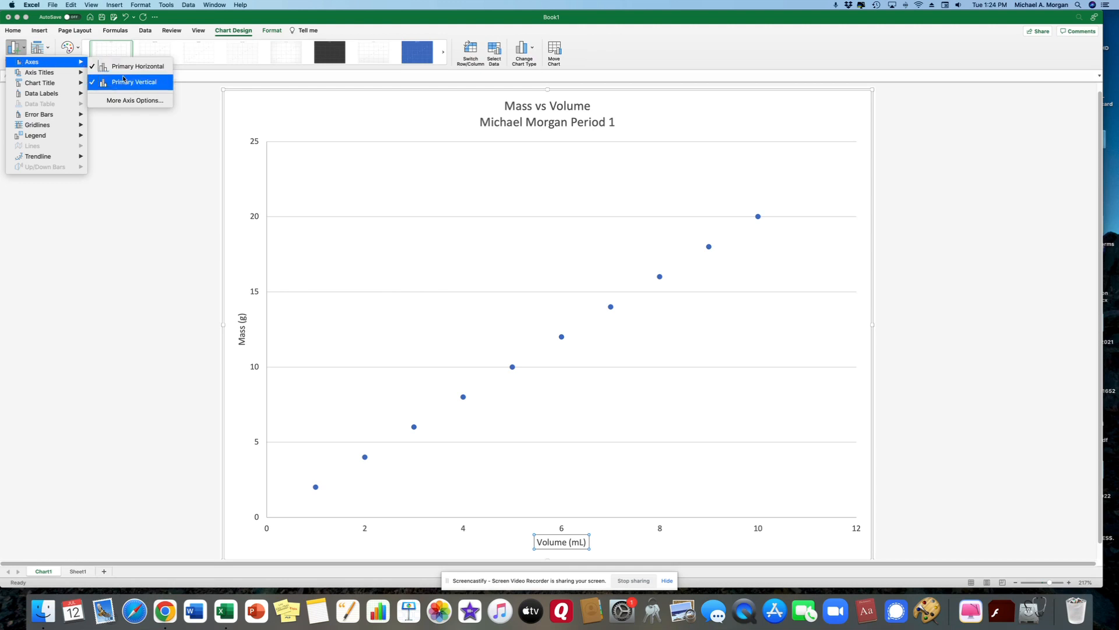
left_click(123, 81)
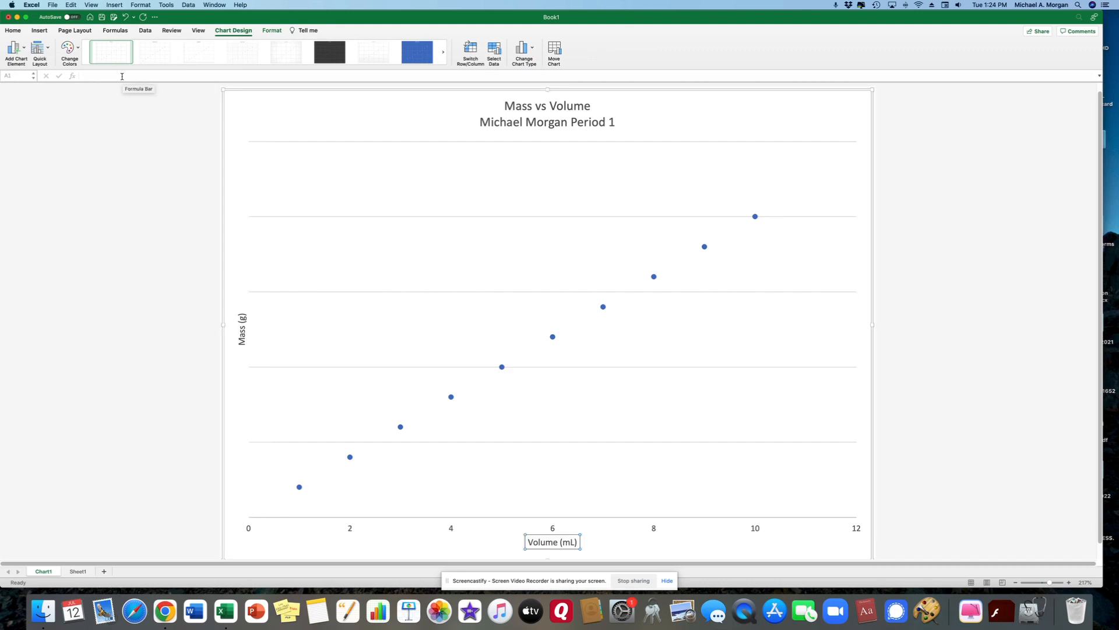
left_click(24, 53)
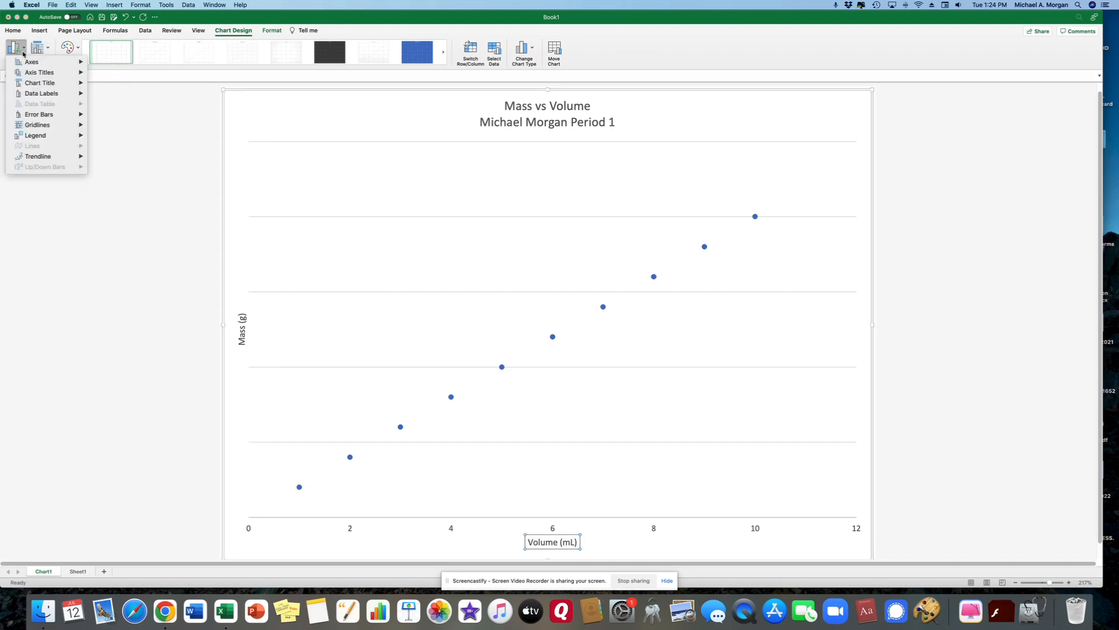
mouse_move(32, 62)
left_click(120, 79)
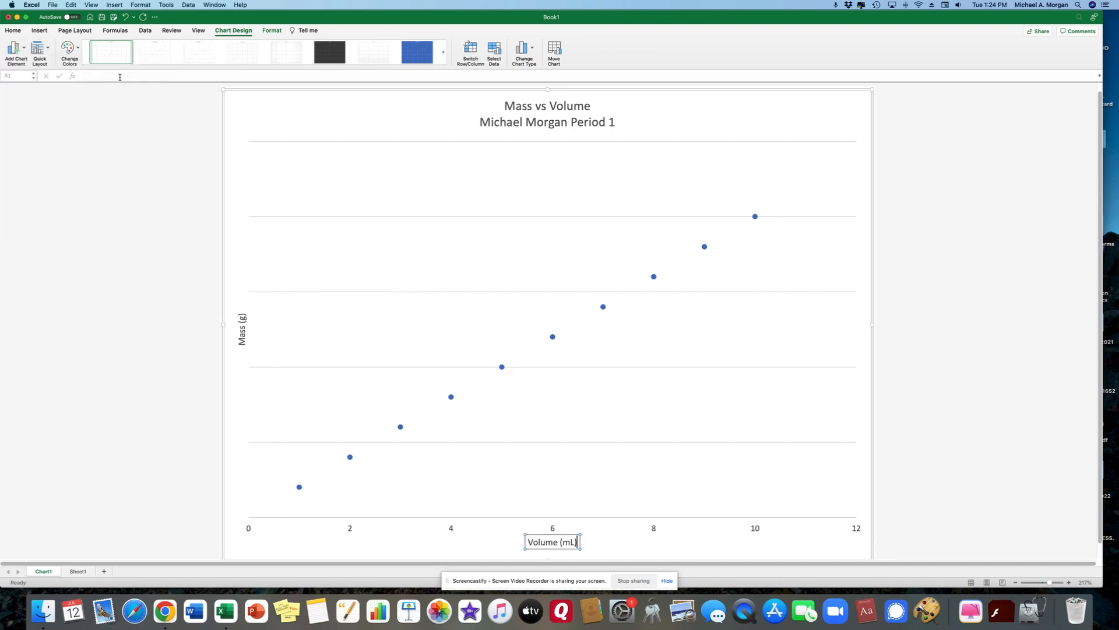
left_click(23, 49)
mouse_move(22, 72)
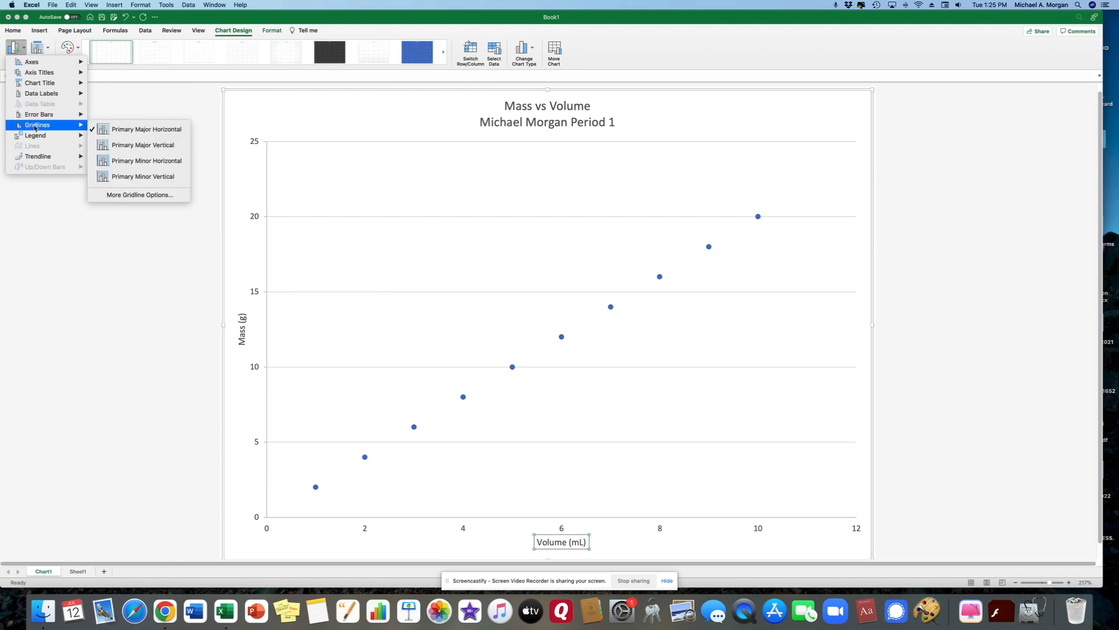
Step: Add primary major vertical gridlines to the Mass vs Volume chart
left_click(114, 147)
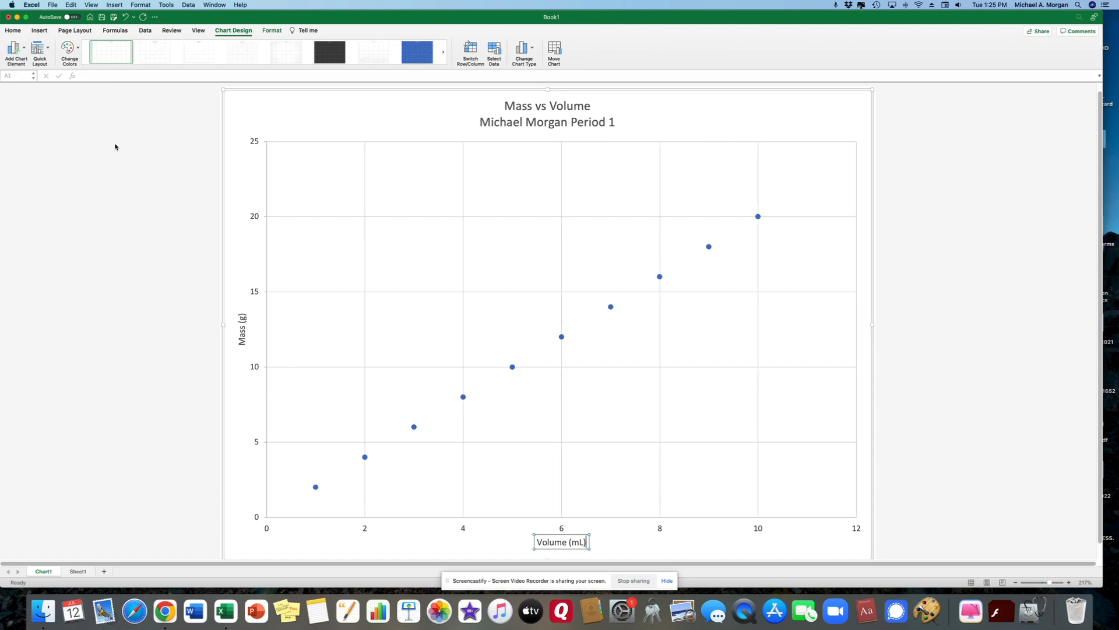
left_click(27, 51)
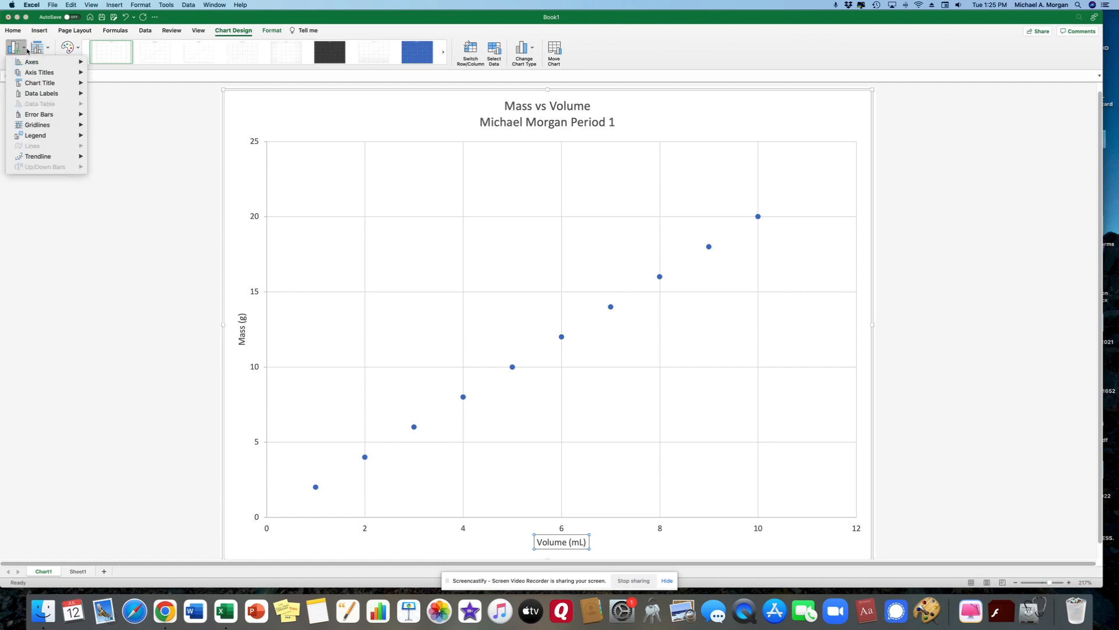
Step: Add a linear trendline through the ten Mass vs Volume data points
mouse_move(42, 155)
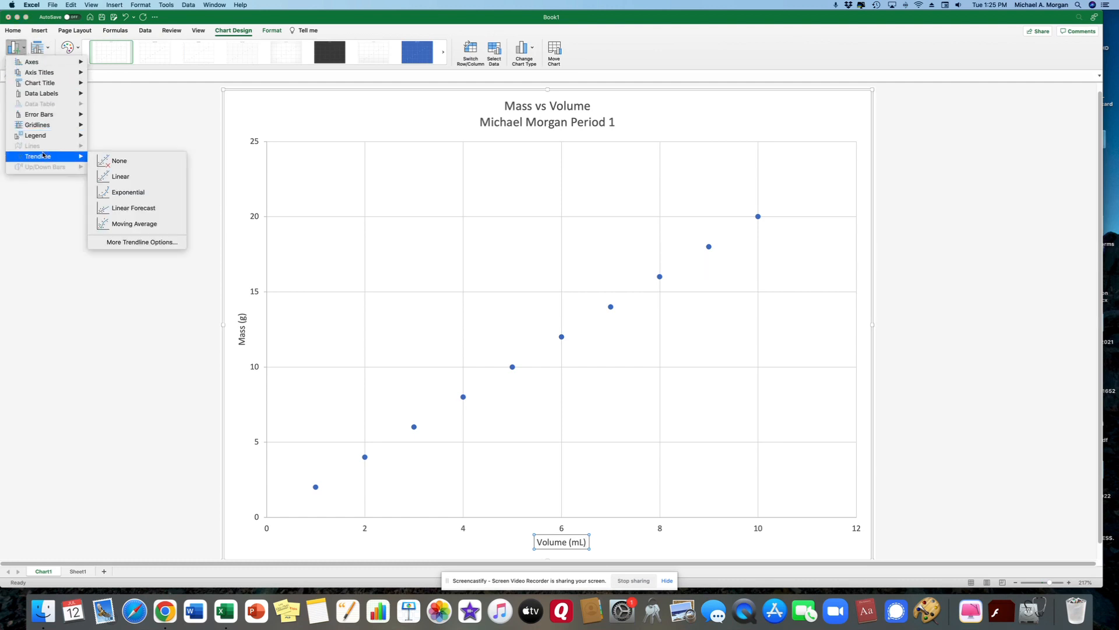
left_click(130, 174)
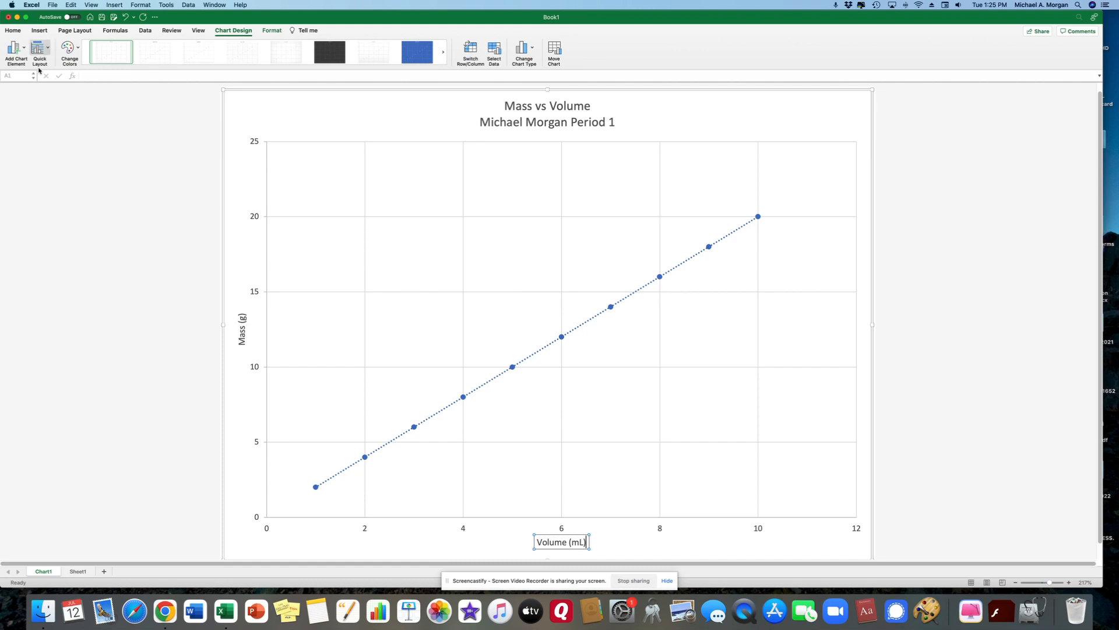
left_click(23, 50)
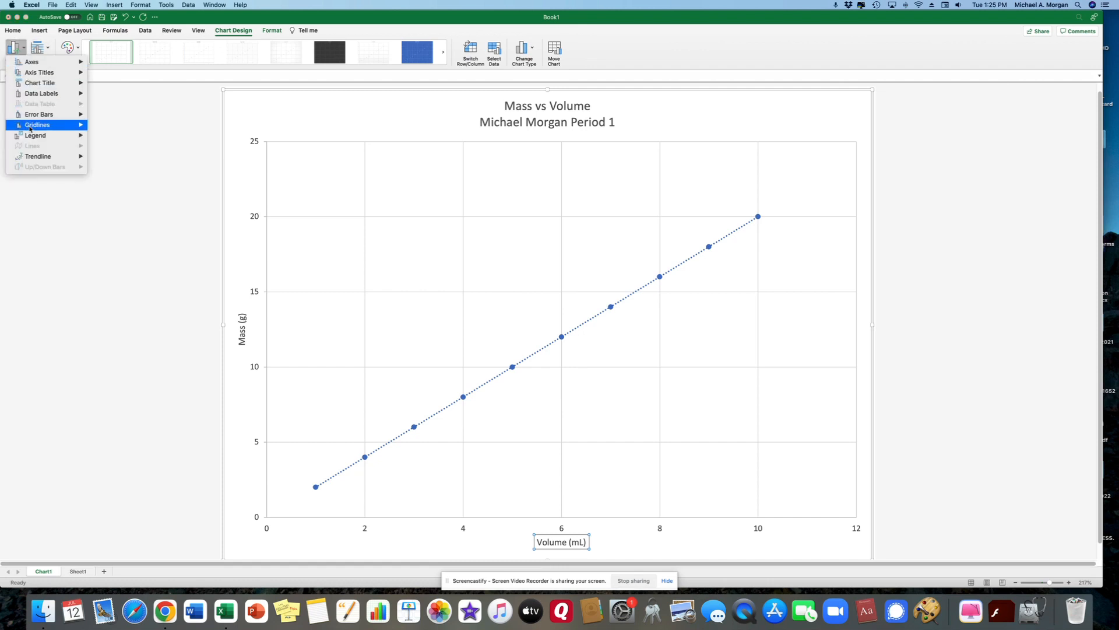
mouse_move(34, 160)
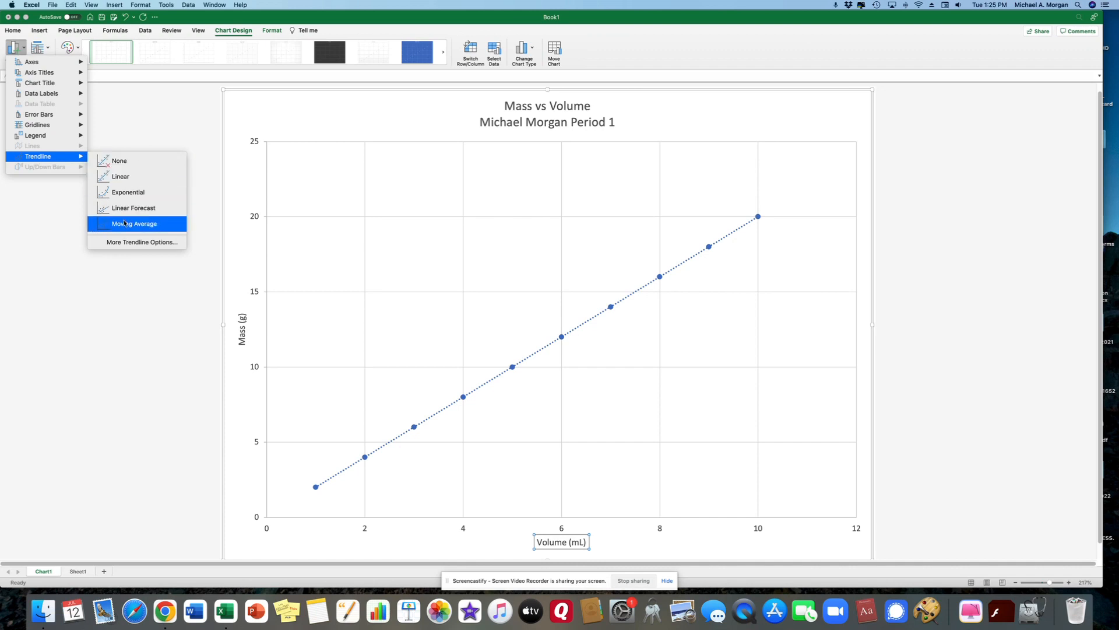
Step: Display the trendline equation and R-squared value, and move the label to the chart's top right
left_click(134, 242)
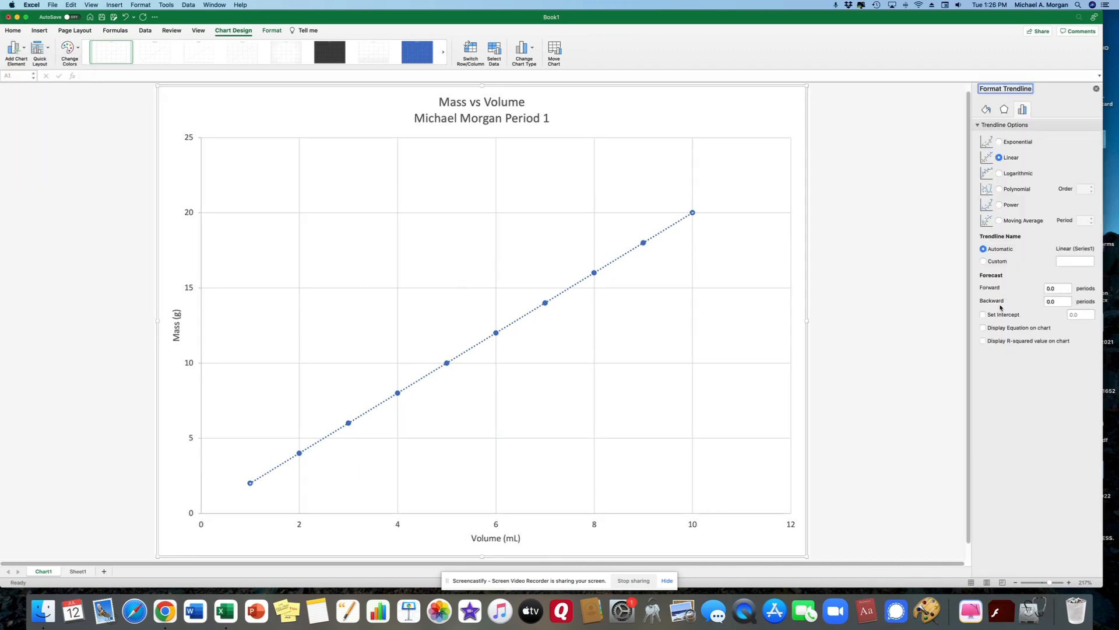
left_click(983, 328)
left_click(984, 341)
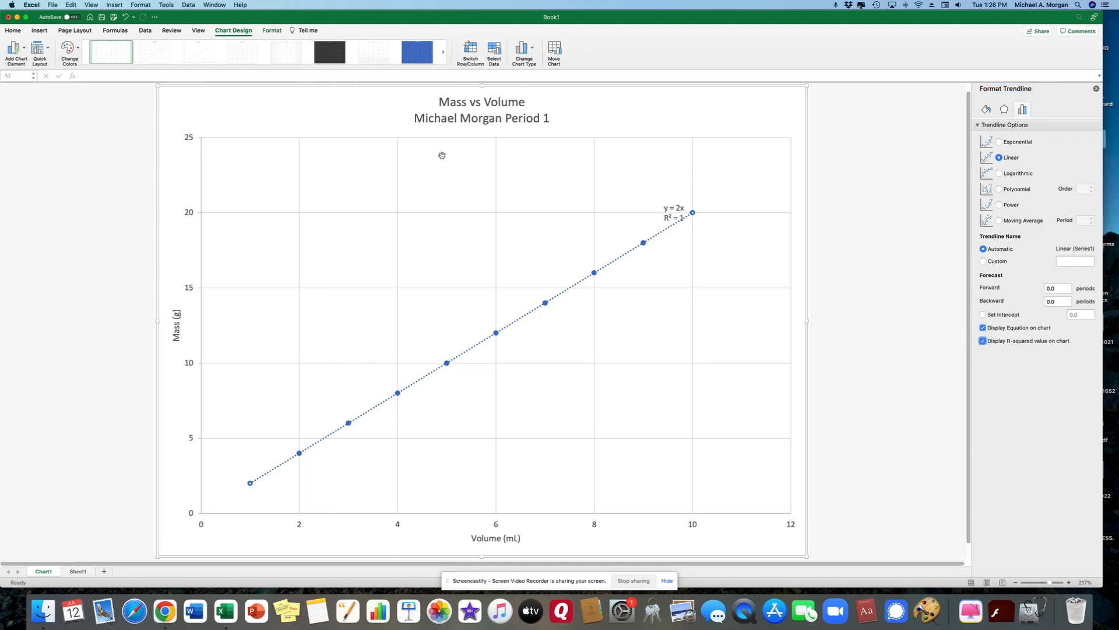
left_click(668, 211)
left_click_drag(668, 211, 722, 114)
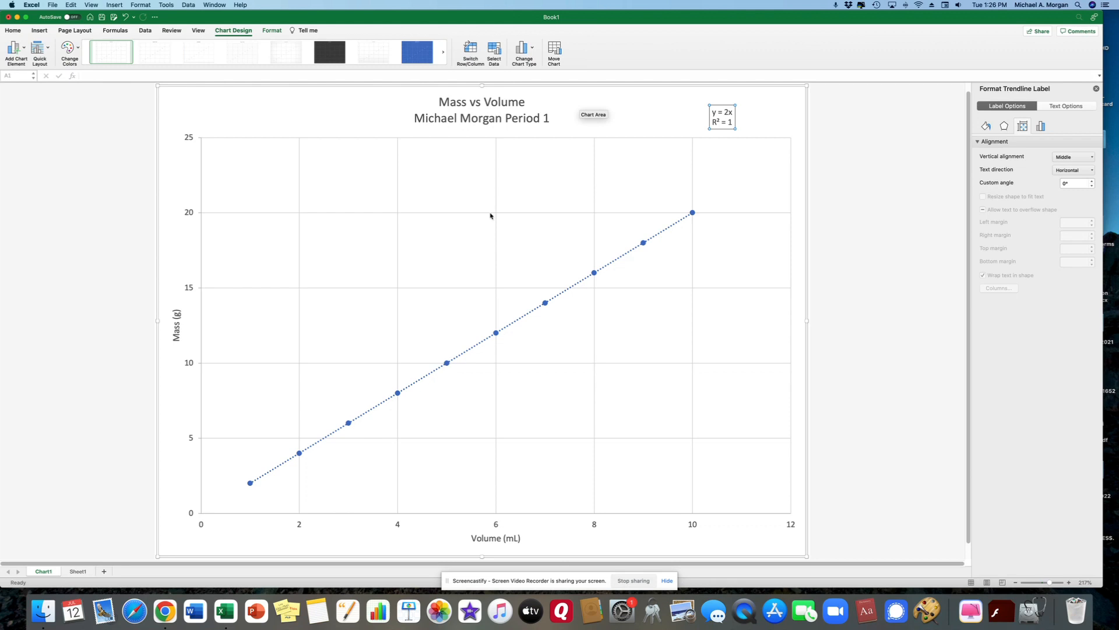
Step: Set the vertical Mass axis bounds to minimum 2 and maximum 20
left_click(188, 213)
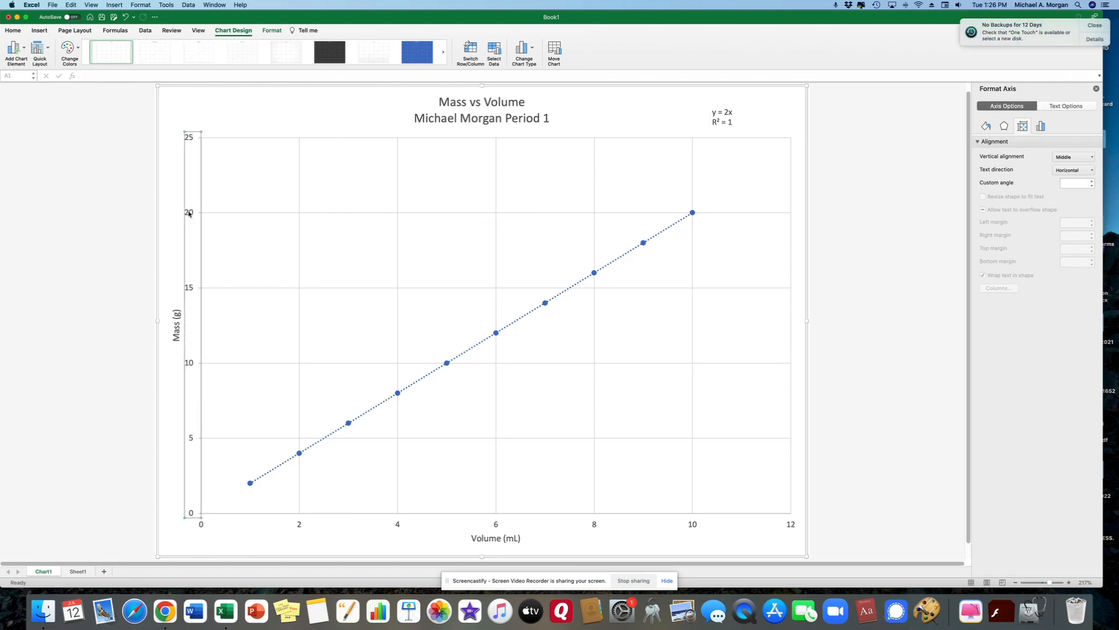
left_click(1094, 25)
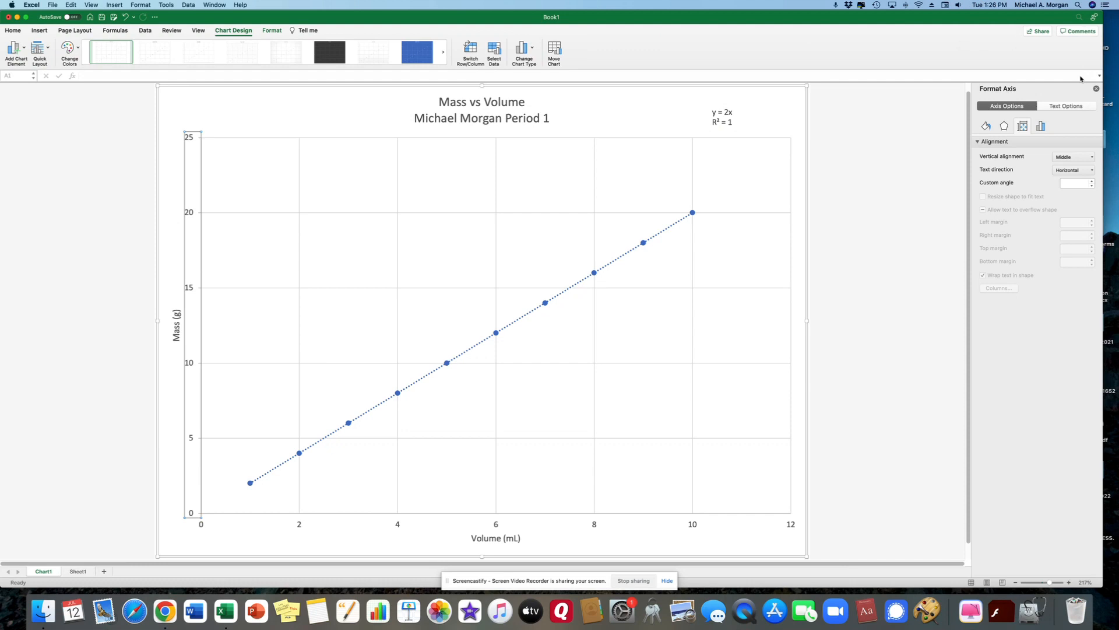
left_click(1042, 126)
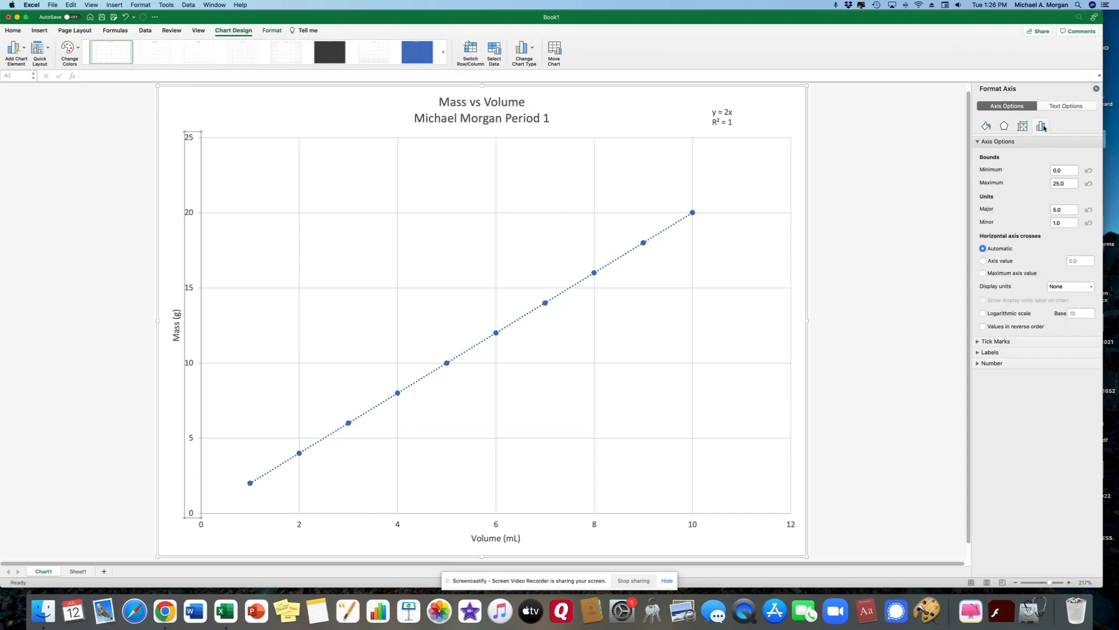
left_click(1056, 170)
type("1")
key("Tab")
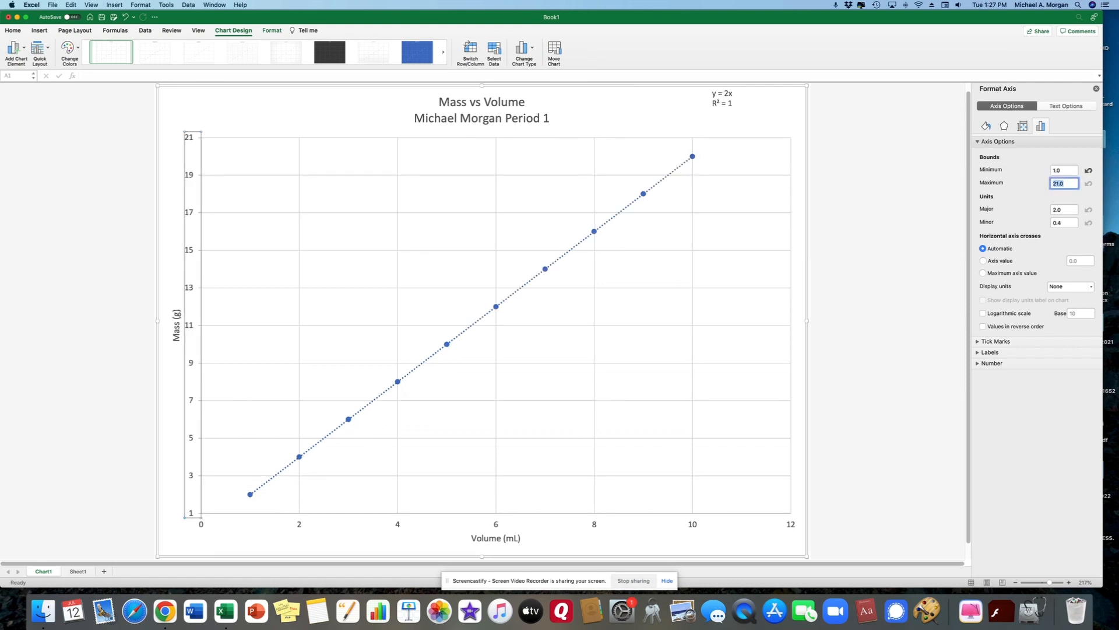
type("20")
left_click(1057, 169)
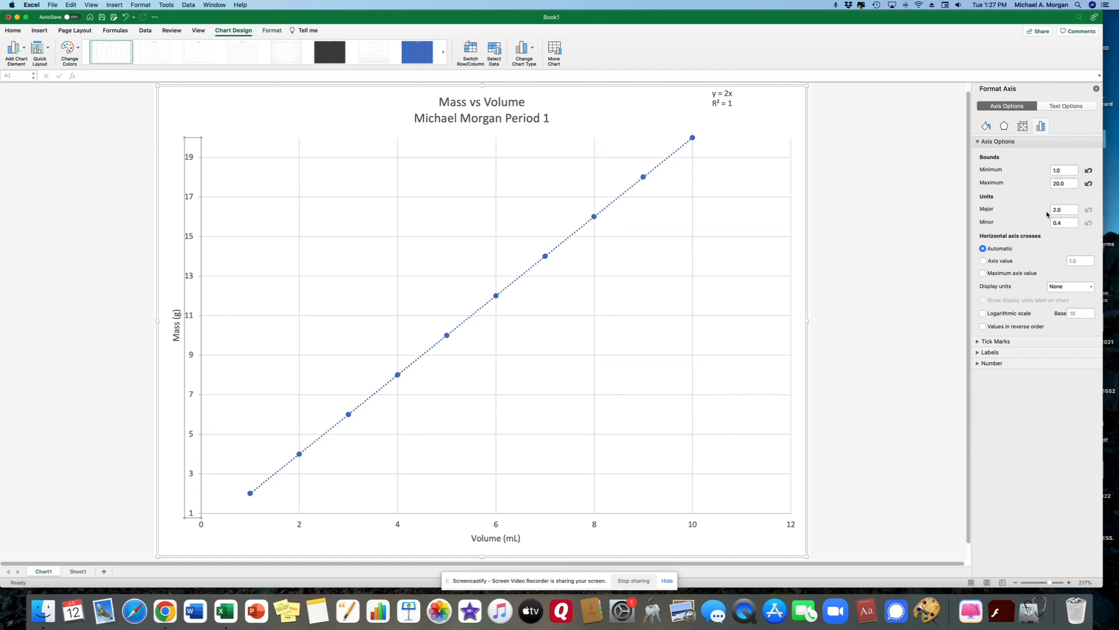
left_click_drag(1075, 172, 1023, 167)
type("2")
key("Return")
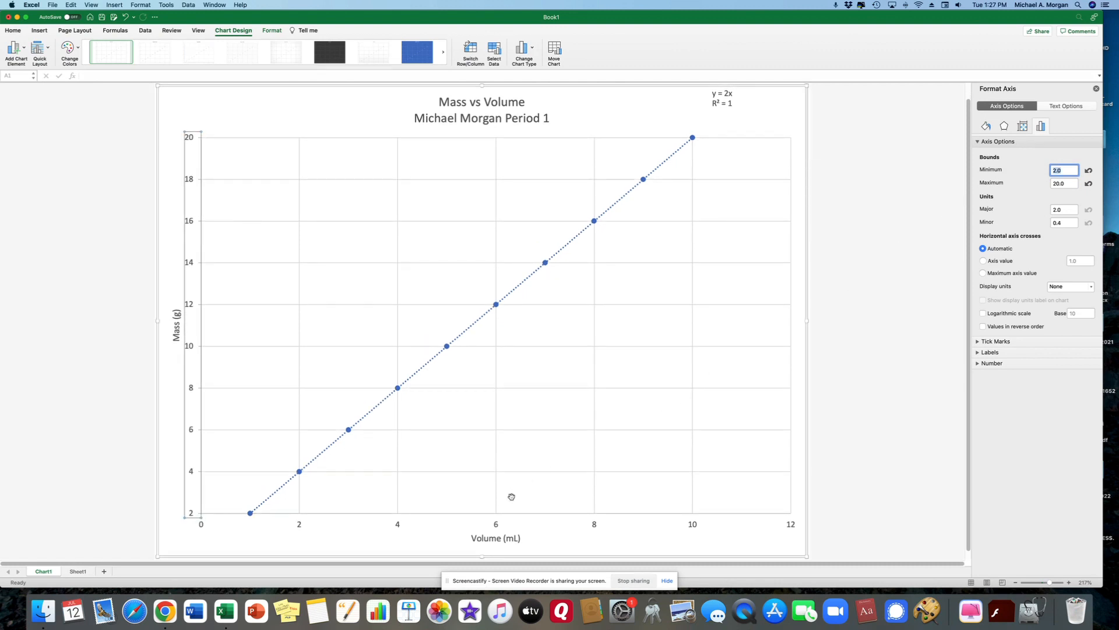
left_click(495, 526)
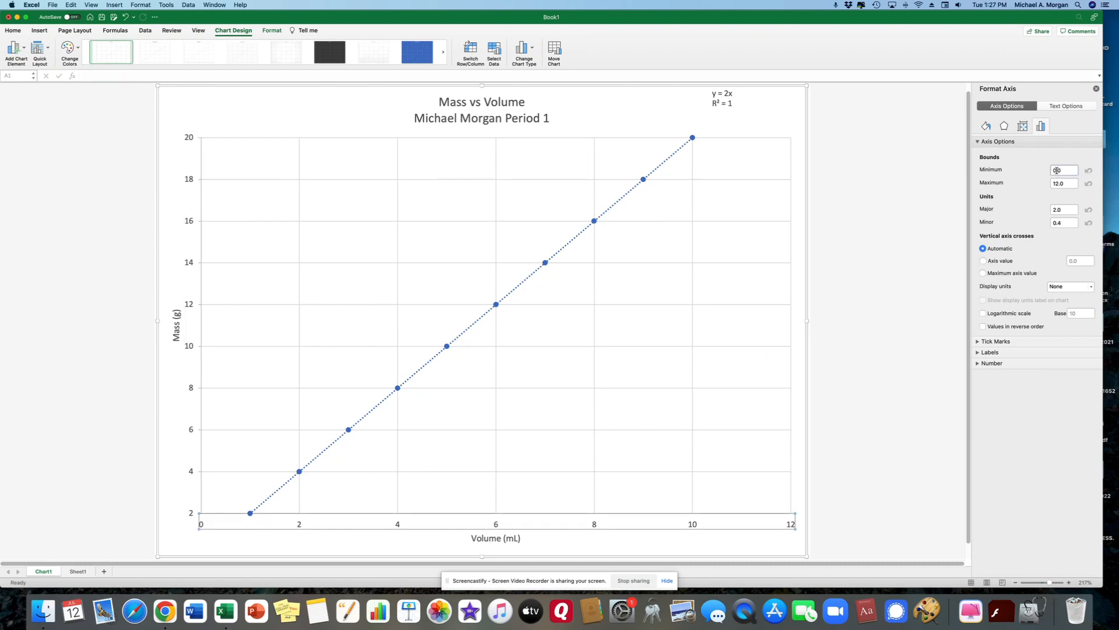
Step: Set the horizontal Volume axis bounds to minimum 1 and maximum 10
left_click(1053, 170)
type("1")
key("Tab")
type("1")
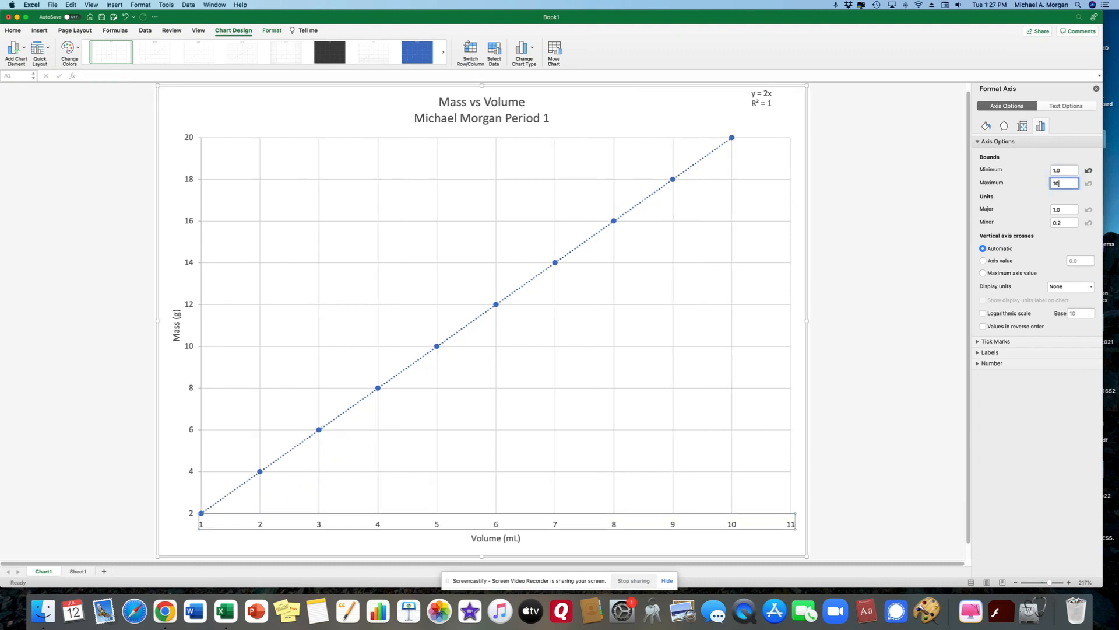
type("0")
key("Tab")
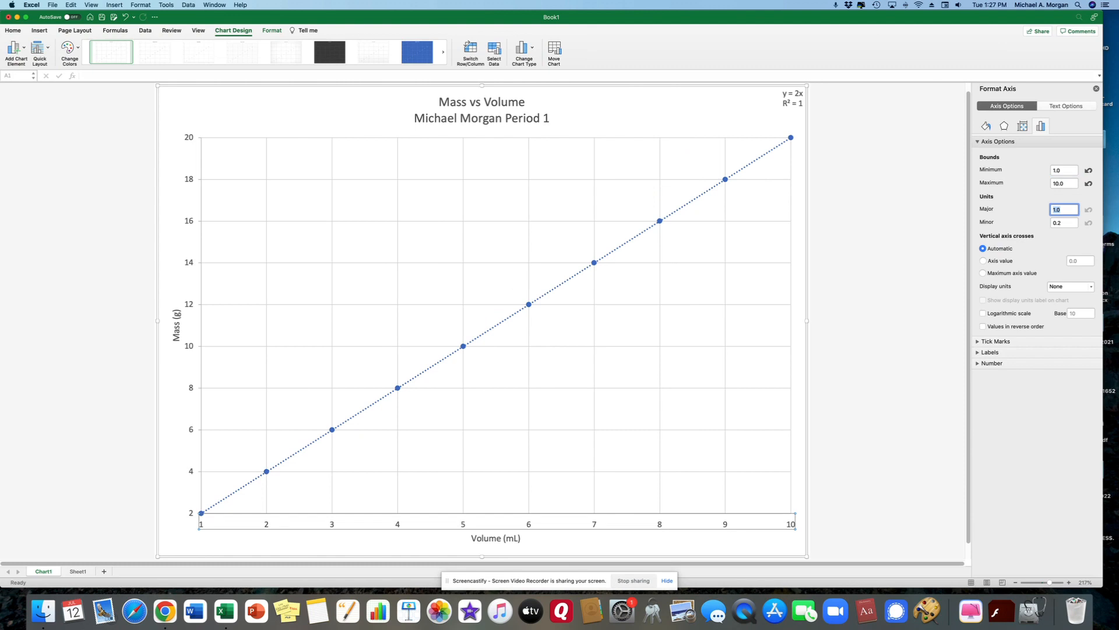